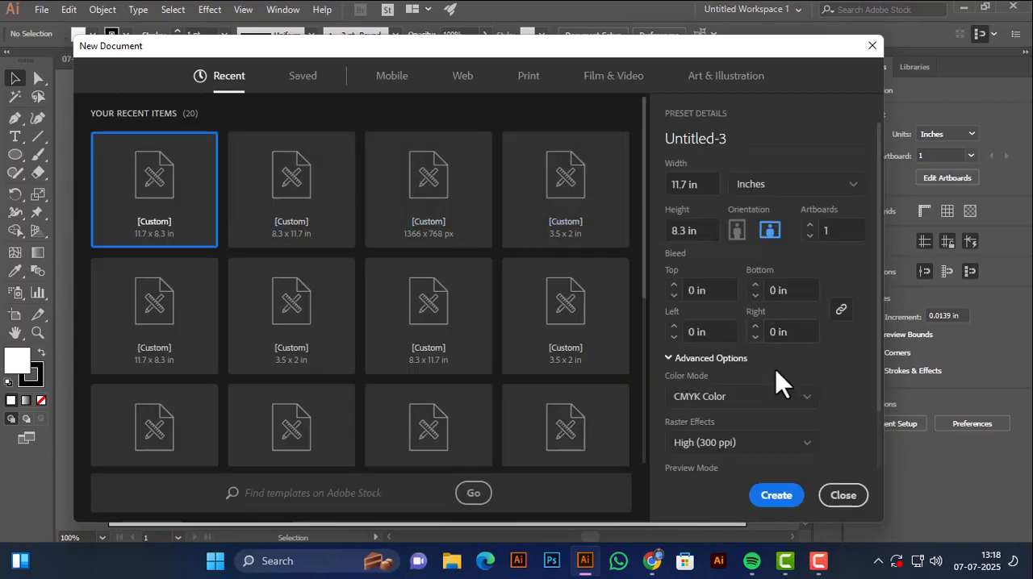
Open the additional settings for the new document and name it Business Card.
{"action": "scroll", "coordinate": [880, 400], "scroll_direction": "down", "scroll_amount": 2}
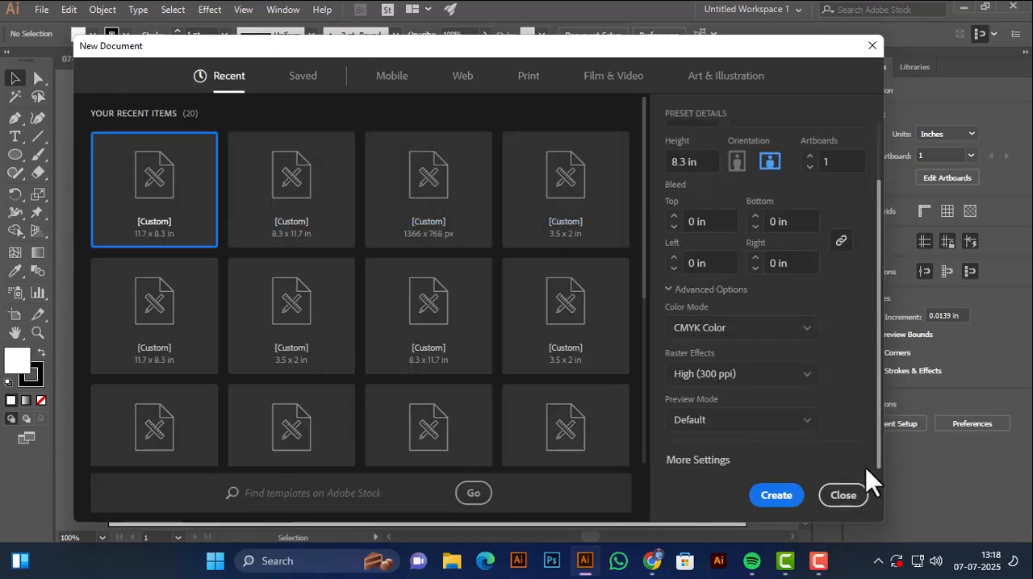
{"action": "left_click", "coordinate": [715, 461]}
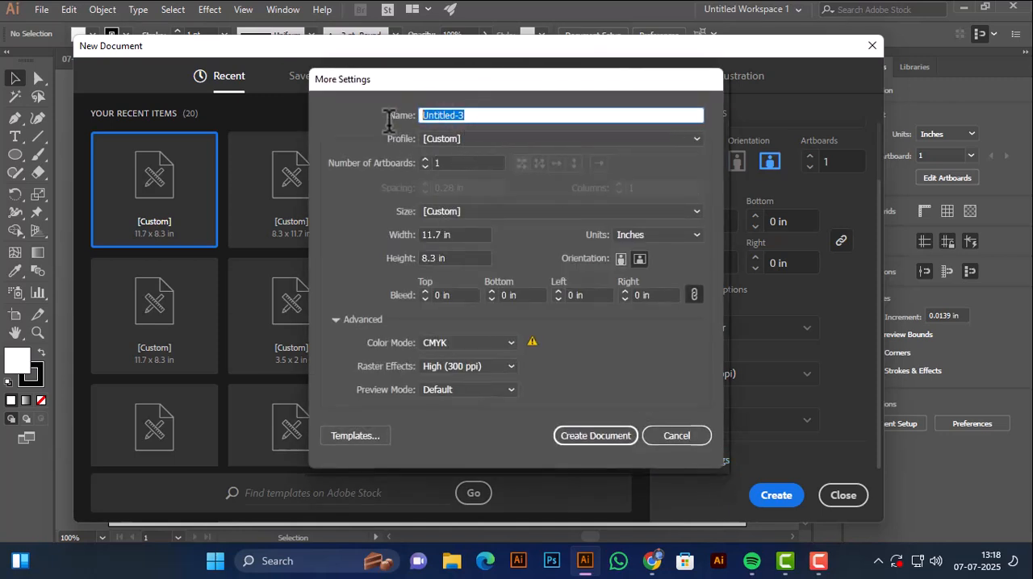
{"action": "type", "text": "Business Card"}
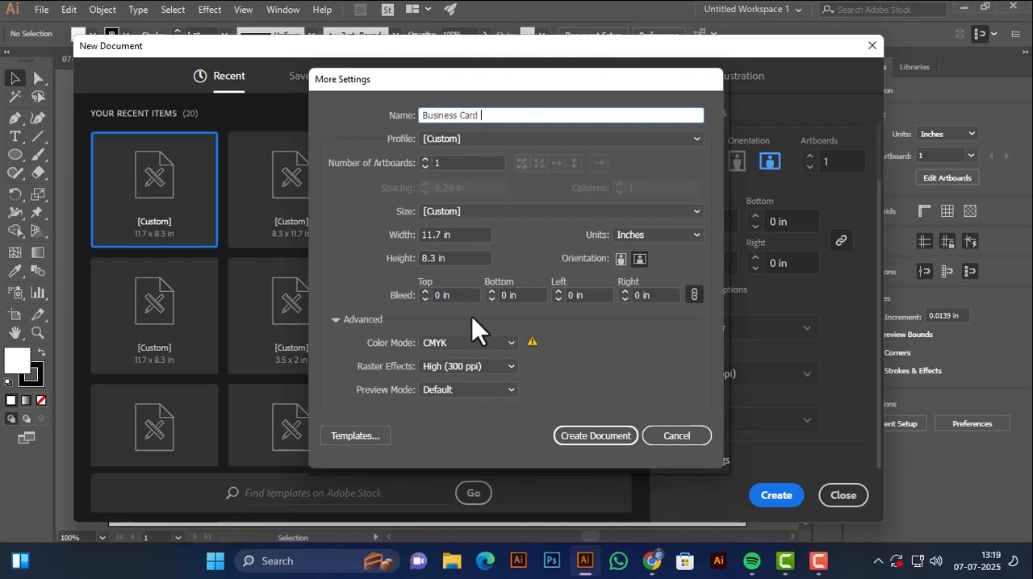
Set up two artboards arranged in a column, with inches as units and 0.28 in spacing.
{"action": "left_click", "coordinate": [436, 162]}
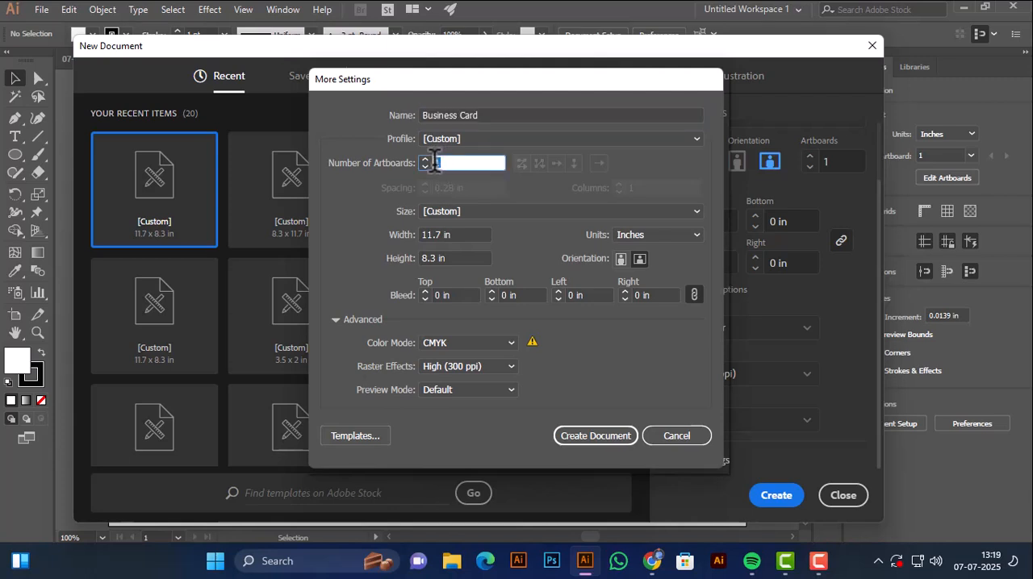
{"action": "type", "text": "2"}
{"action": "left_click", "coordinate": [573, 163]}
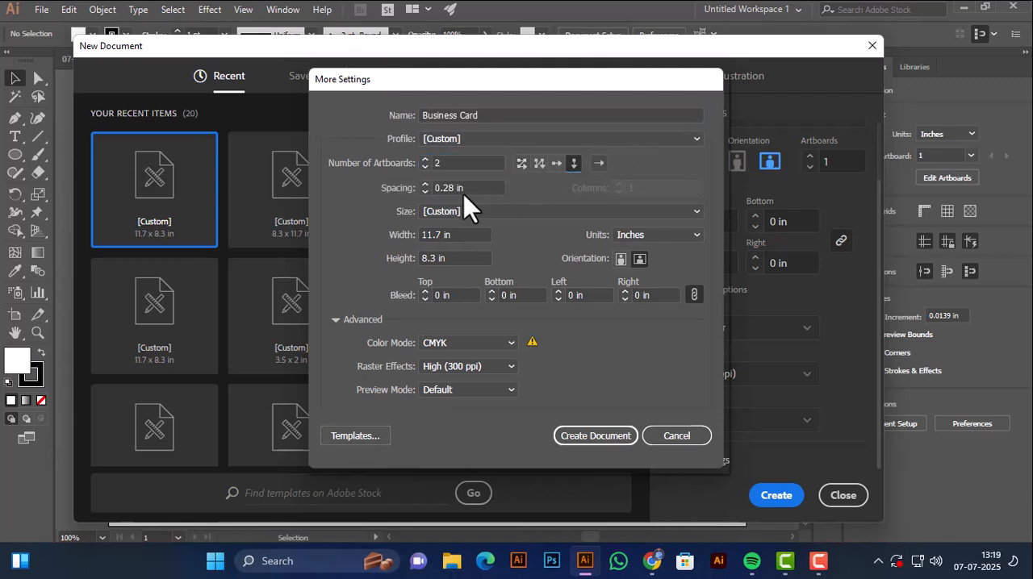
{"action": "left_click", "coordinate": [629, 235]}
{"action": "left_click", "coordinate": [641, 284]}
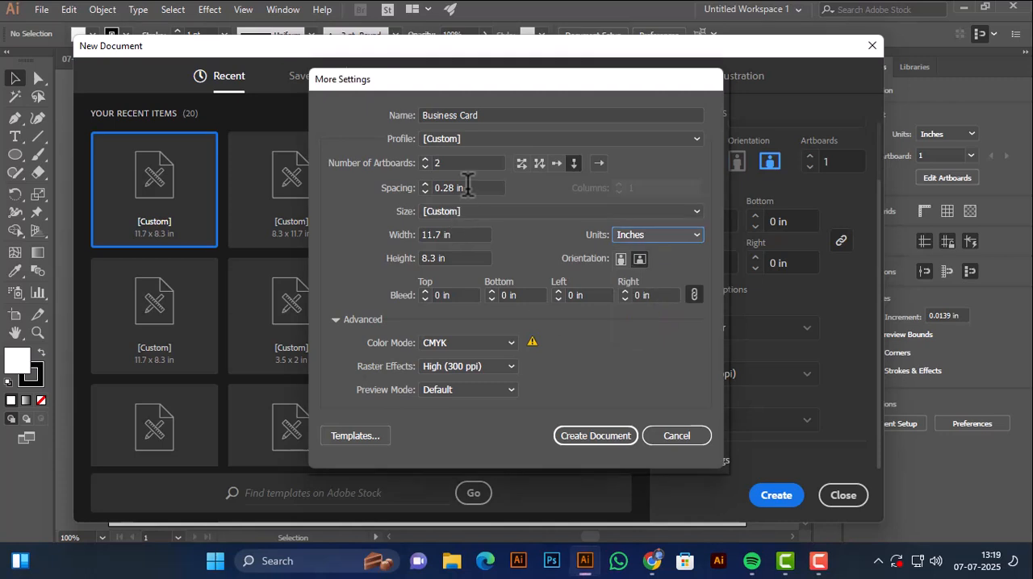
{"action": "left_click", "coordinate": [464, 187]}
{"action": "type", "text": "0.28"}
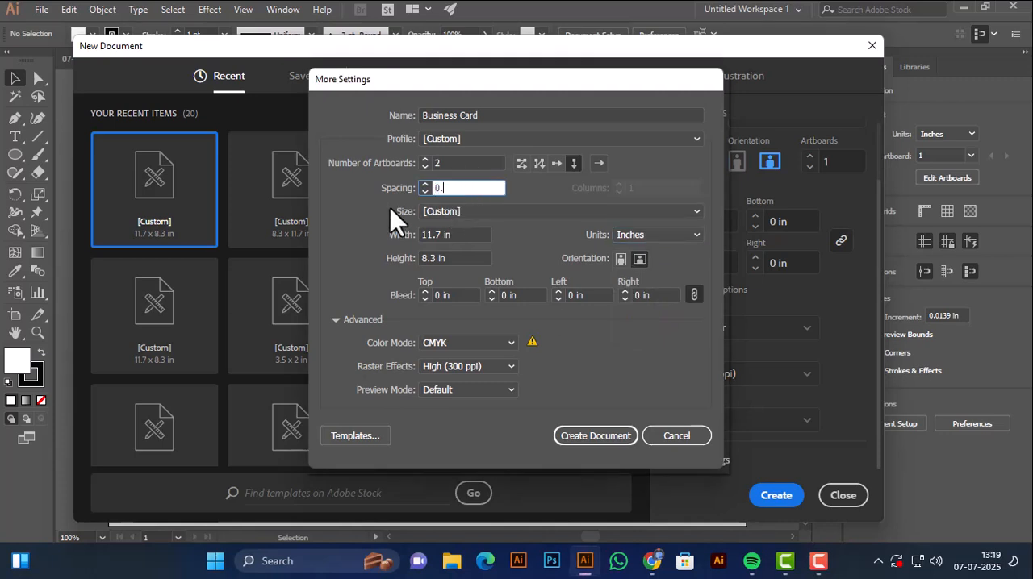
Set the artboard width to 3.5 in and the height to 2 in.
{"action": "left_click", "coordinate": [442, 235]}
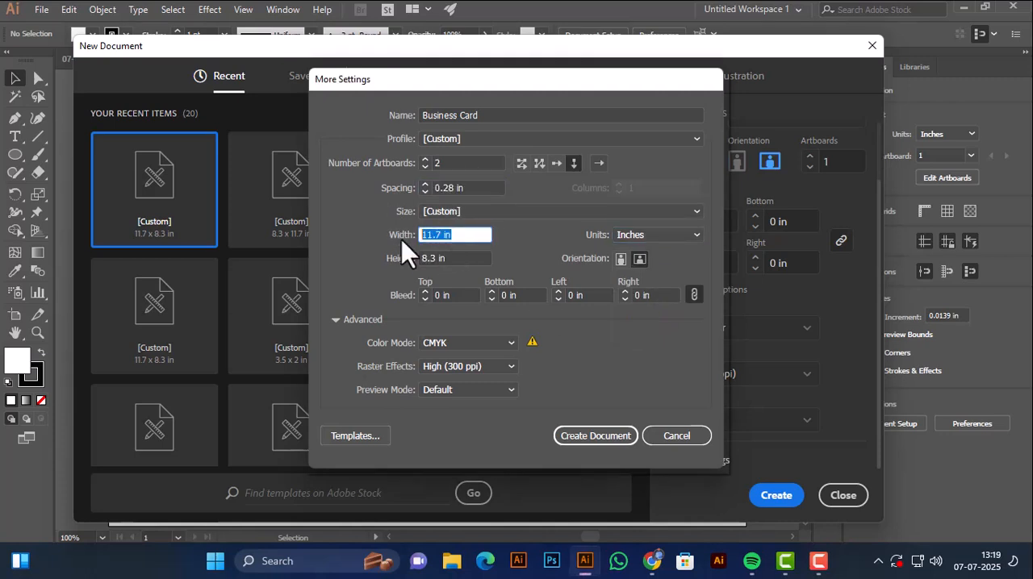
{"action": "type", "text": "3.3\\5"}
{"action": "key", "text": "BackSpace"}
{"action": "key", "text": "BackSpace"}
{"action": "key", "text": "BackSpace"}
{"action": "type", "text": "3."}
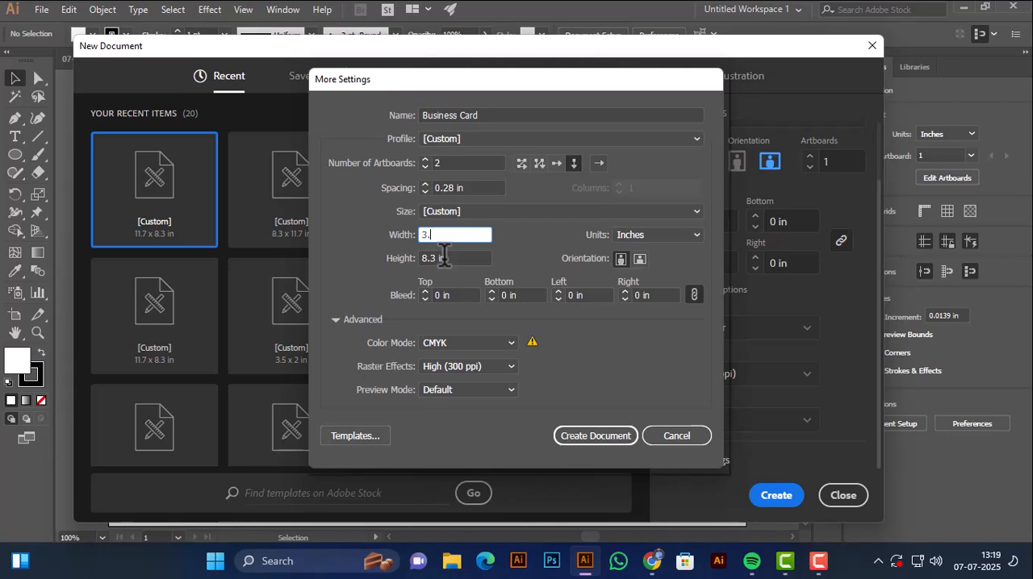
{"action": "type", "text": "5"}
{"action": "key", "text": "Tab"}
{"action": "type", "text": "2"}
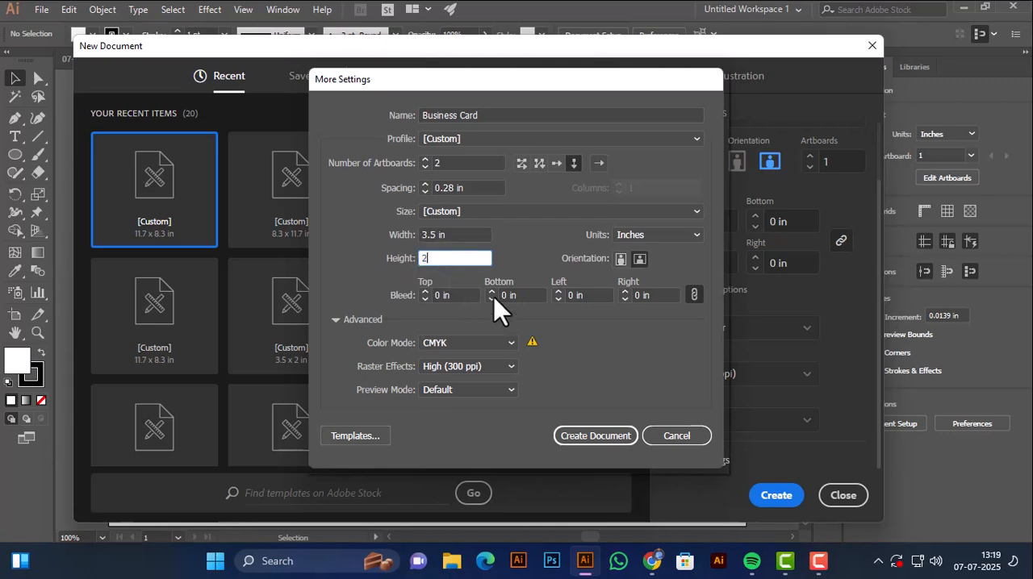
Set the bleed to 0.125 in on all sides and create the document.
{"action": "key", "text": "Tab"}
{"action": "type", "text": "0.125"}
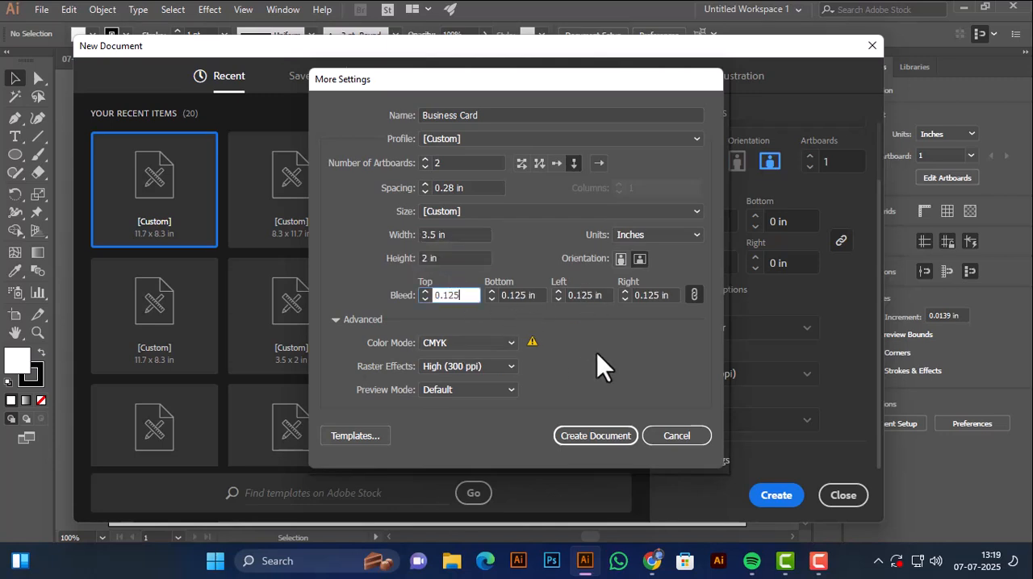
{"action": "left_click", "coordinate": [598, 436]}
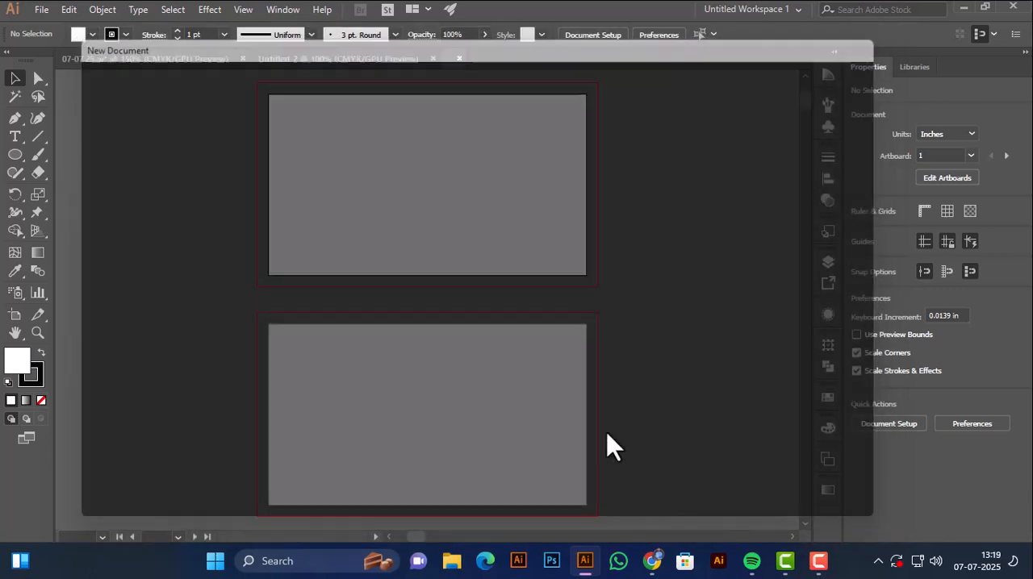
Paste the copied logo, contact text and gradient squares, and move them off the artboards to the left.
{"action": "key", "text": "ctrl+v"}
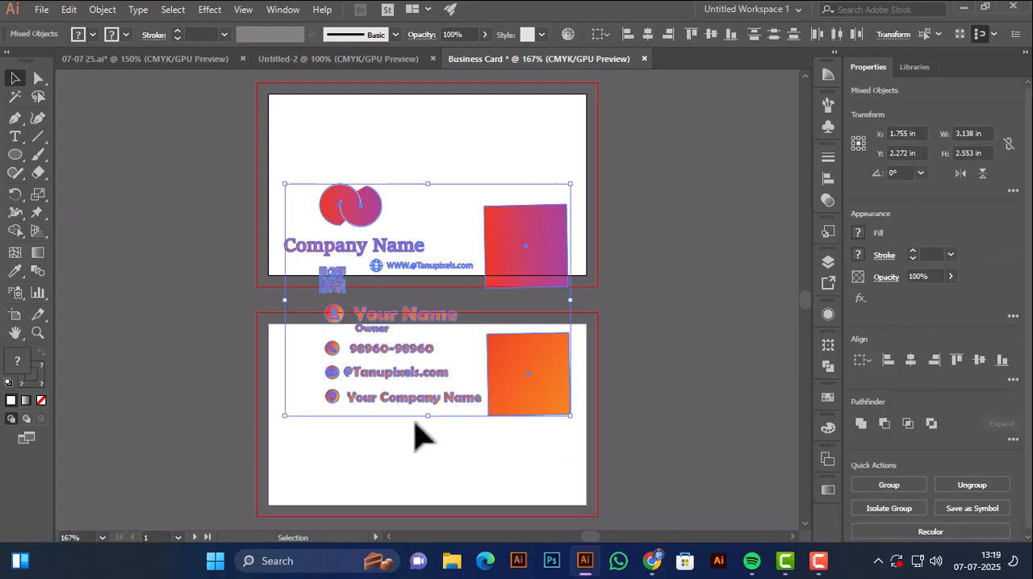
{"action": "left_click_drag", "start_coordinate": [422, 434], "coordinate": [541, 431]}
{"action": "left_click_drag", "start_coordinate": [680, 388], "coordinate": [327, 357]}
{"action": "left_click", "coordinate": [360, 442]}
{"action": "left_click_drag", "start_coordinate": [417, 425], "coordinate": [310, 431]}
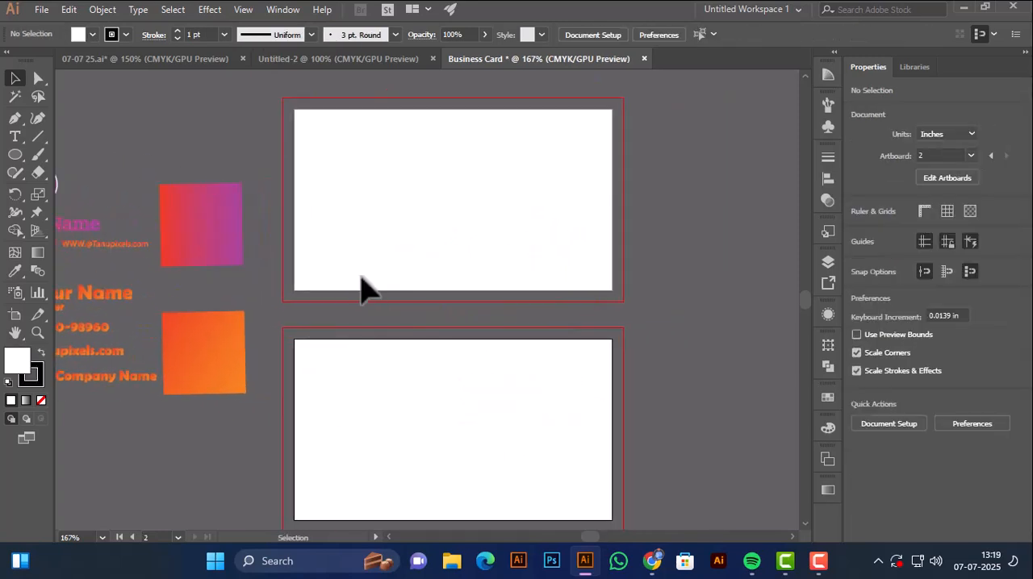
Draw a 3.75 × 2.25 in rectangle covering the upper artboard out to its bleed guides.
{"action": "left_click", "coordinate": [360, 277], "text": "ctrl"}
{"action": "left_click_drag", "start_coordinate": [369, 279], "coordinate": [313, 300]}
{"action": "left_click_drag", "start_coordinate": [22, 161], "coordinate": [56, 152]}
{"action": "key", "text": "space"}
{"action": "left_click_drag", "start_coordinate": [256, 129], "coordinate": [249, 145]}
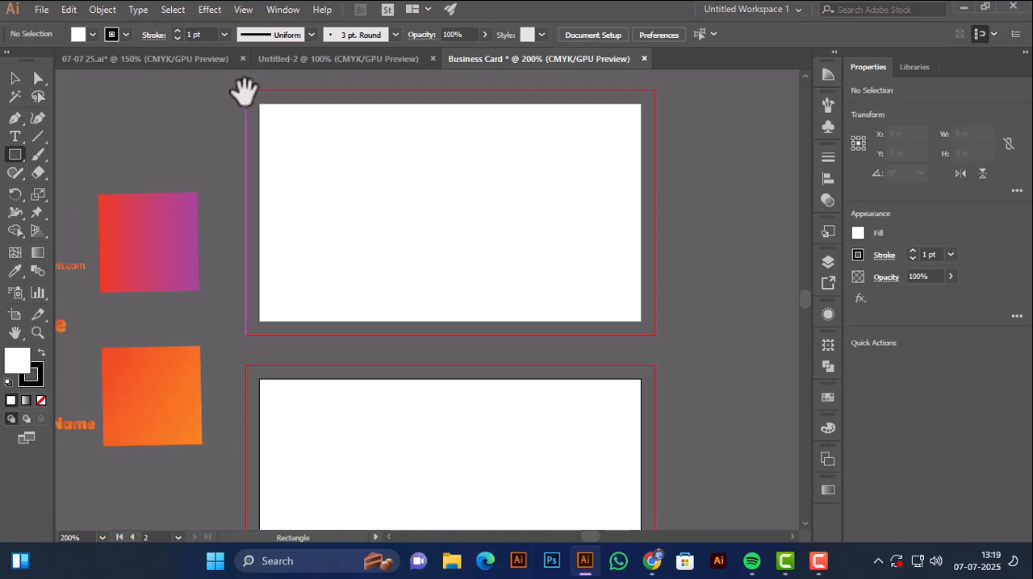
{"action": "left_click_drag", "start_coordinate": [245, 90], "coordinate": [654, 331]}
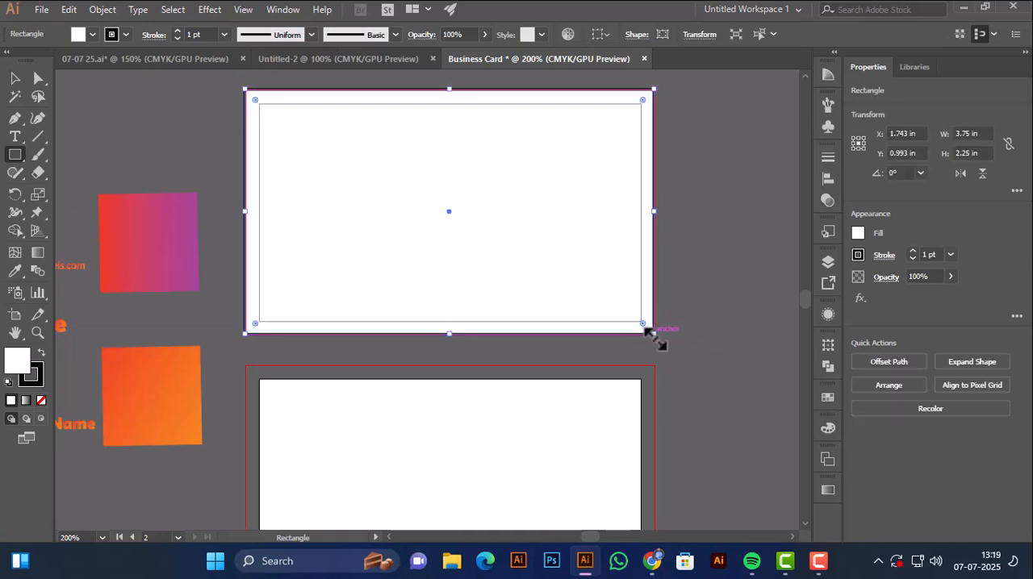
Remove the stroke from the white rectangle and deselect it.
{"action": "left_click", "coordinate": [13, 78]}
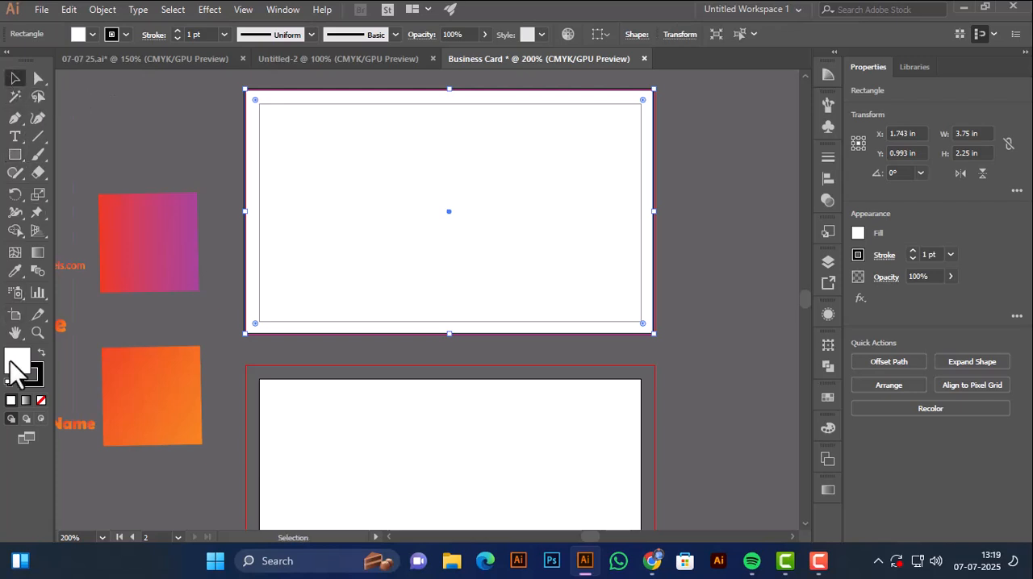
{"action": "left_click", "coordinate": [30, 376]}
{"action": "left_click", "coordinate": [40, 400]}
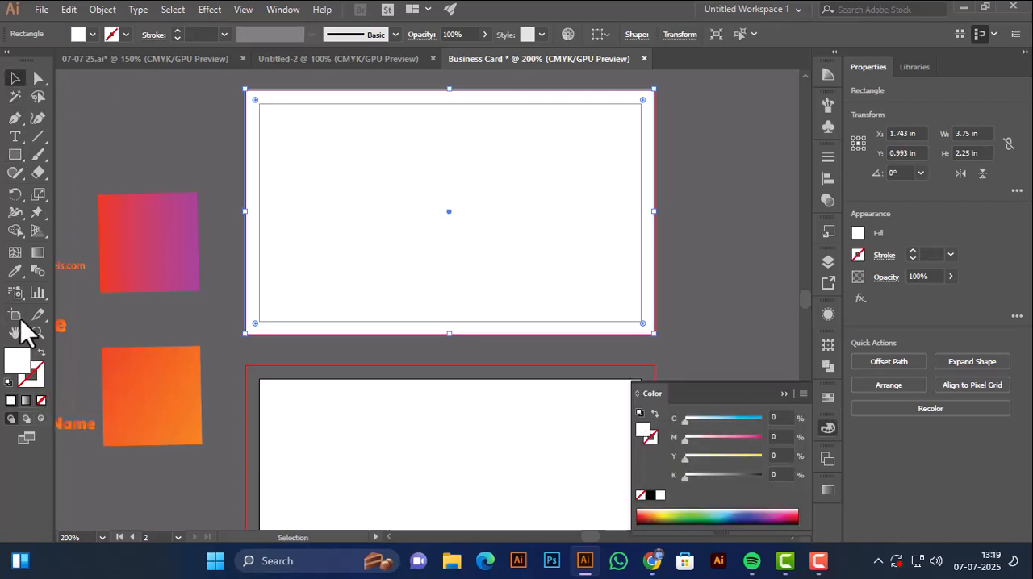
{"action": "left_click", "coordinate": [137, 155]}
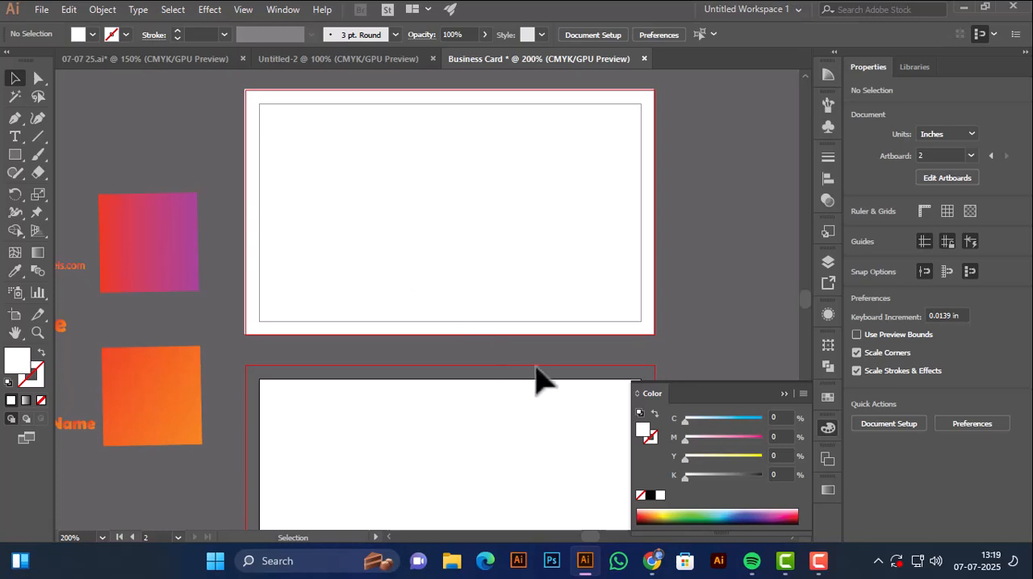
{"action": "left_click", "coordinate": [784, 394]}
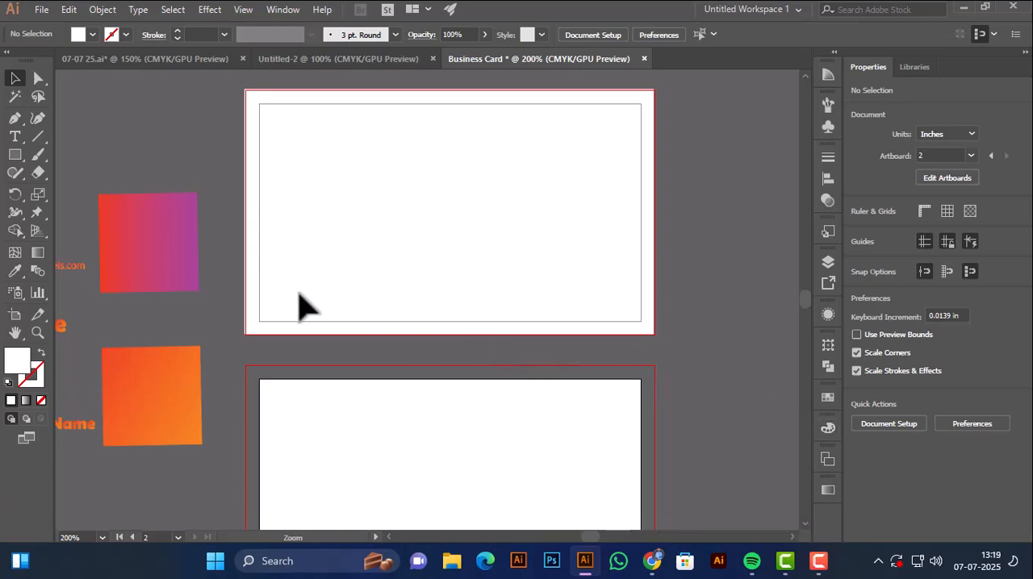
Align the white rectangle's left and right edges with the upper artboard's bleed guides, making it 3.75 in wide.
{"action": "left_click", "coordinate": [298, 295], "text": "ctrl"}
{"action": "left_click_drag", "start_coordinate": [302, 295], "coordinate": [237, 358]}
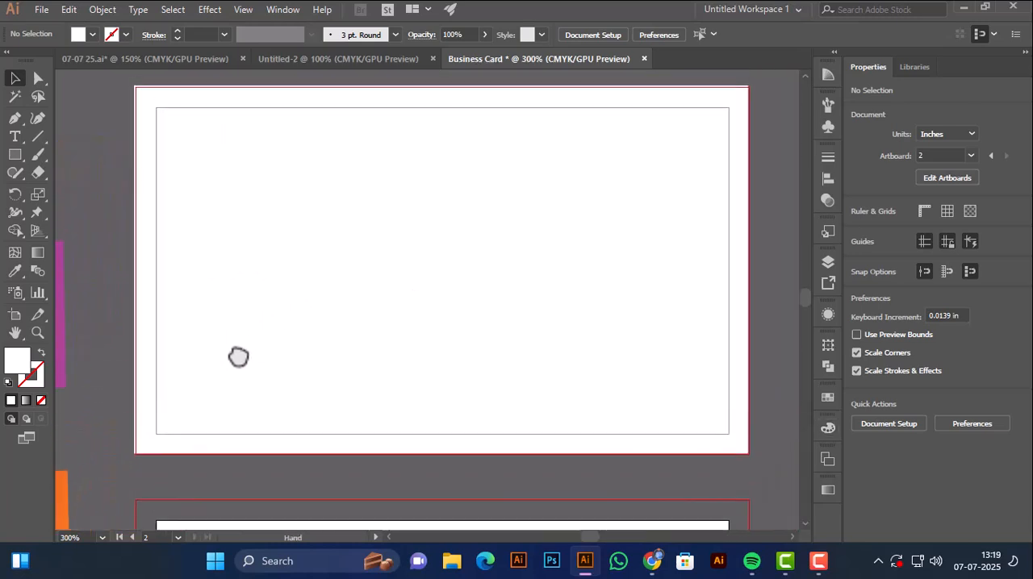
{"action": "left_click", "coordinate": [143, 362]}
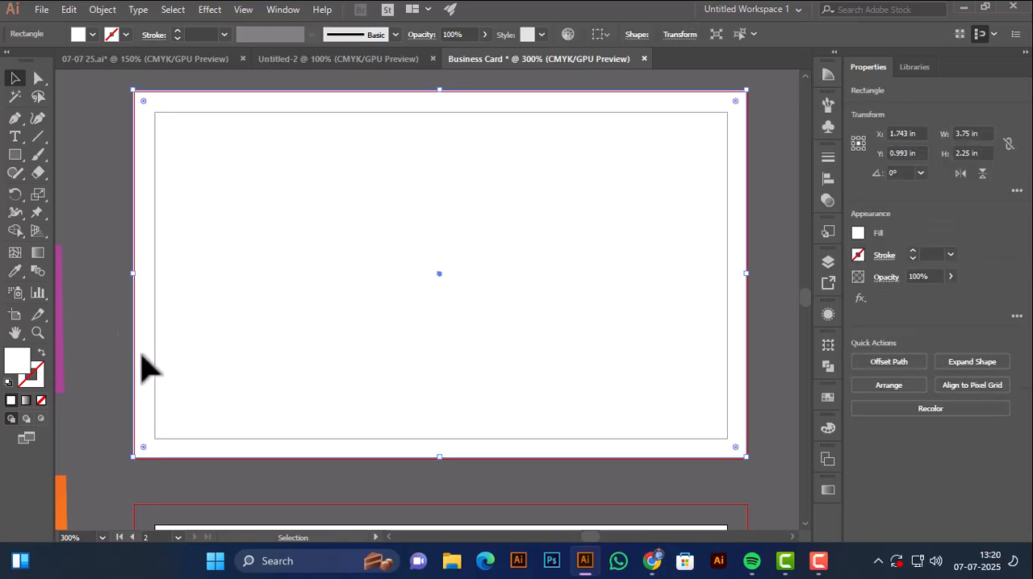
{"action": "key", "text": "Down"}
{"action": "key", "text": "Left"}
{"action": "key", "text": "Left"}
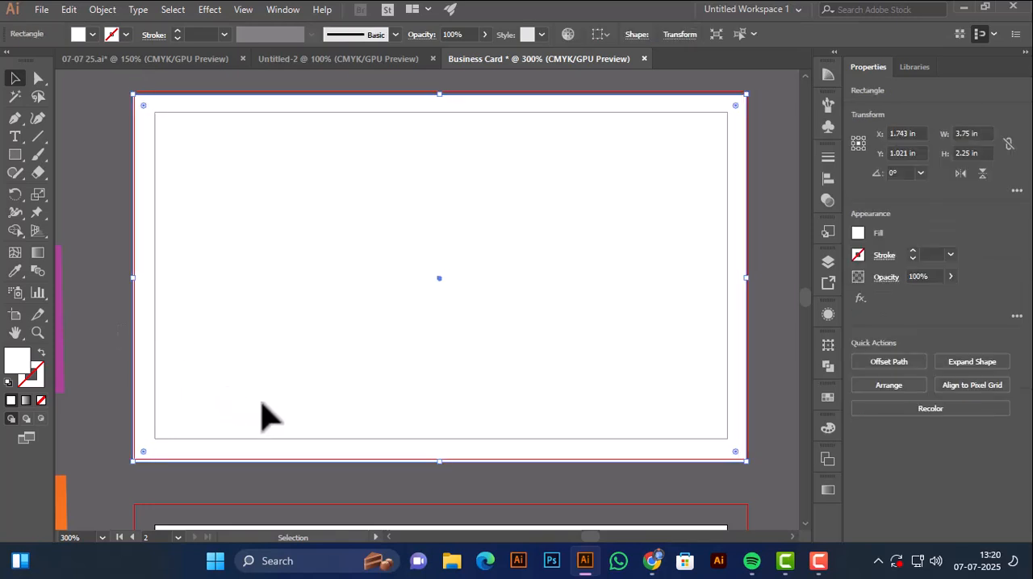
{"action": "key", "text": "Up"}
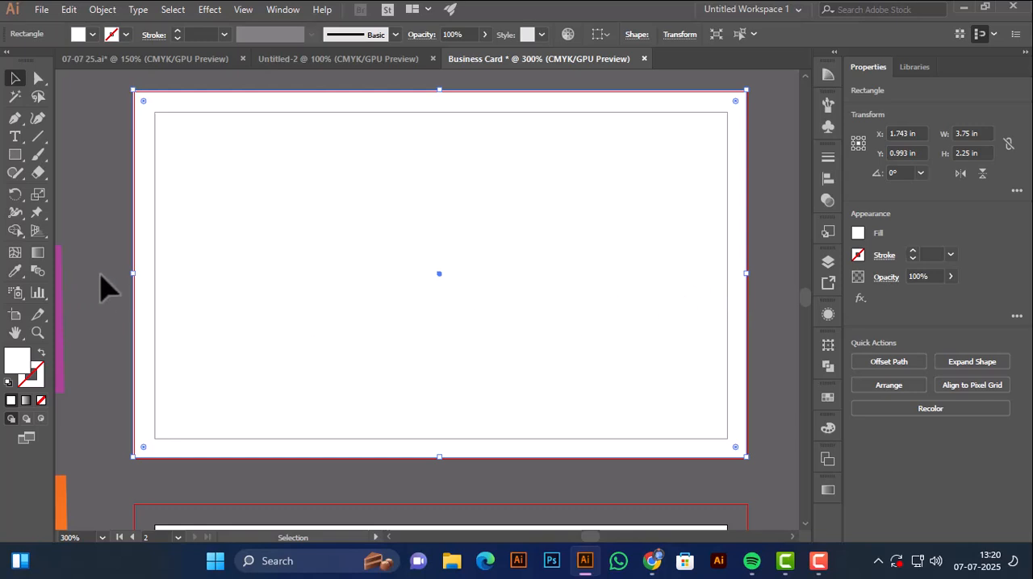
{"action": "mouse_move", "coordinate": [138, 276]}
{"action": "left_mouse_down"}
{"action": "mouse_move", "coordinate": [151, 278]}
{"action": "mouse_move", "coordinate": [134, 275]}
{"action": "left_mouse_up"}
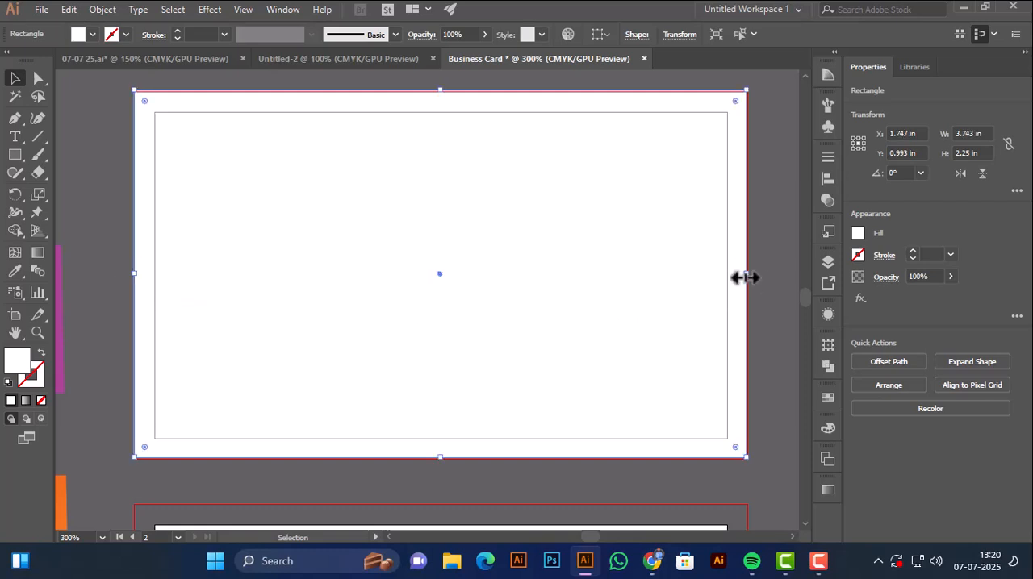
{"action": "left_click_drag", "start_coordinate": [744, 277], "coordinate": [750, 277]}
{"action": "left_click", "coordinate": [768, 293]}
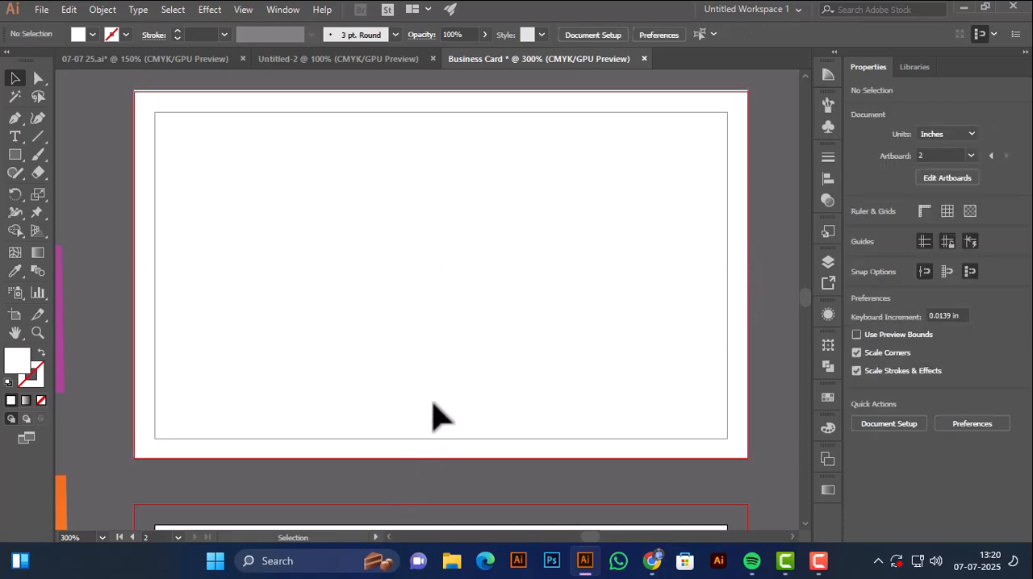
Align the white rectangle's bottom and top edges with the upper artboard's bleed guides.
{"action": "left_click", "coordinate": [445, 458]}
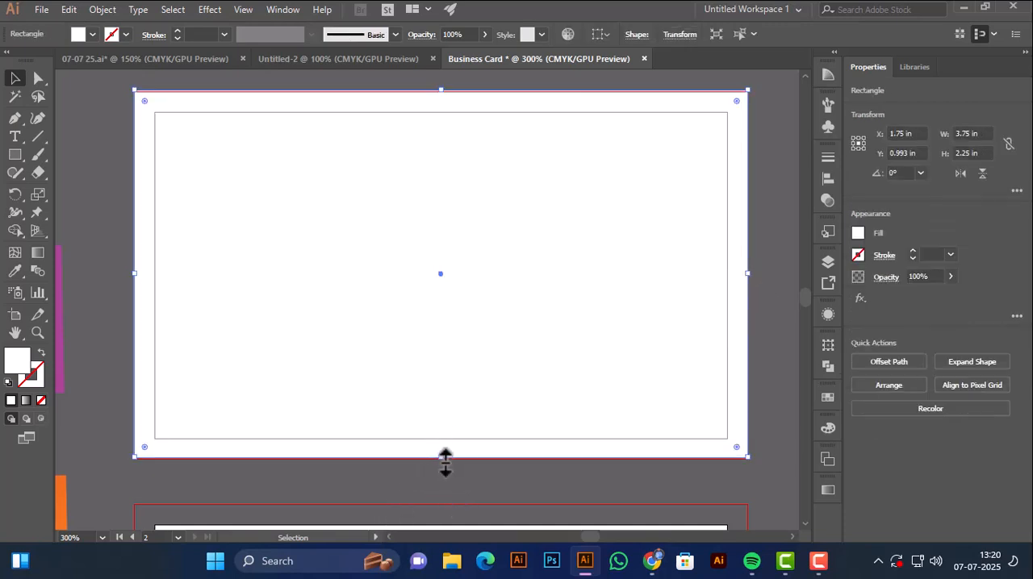
{"action": "left_click_drag", "start_coordinate": [444, 458], "coordinate": [445, 459]}
{"action": "scroll", "coordinate": [372, 384], "scroll_direction": "up", "scroll_amount": 1}
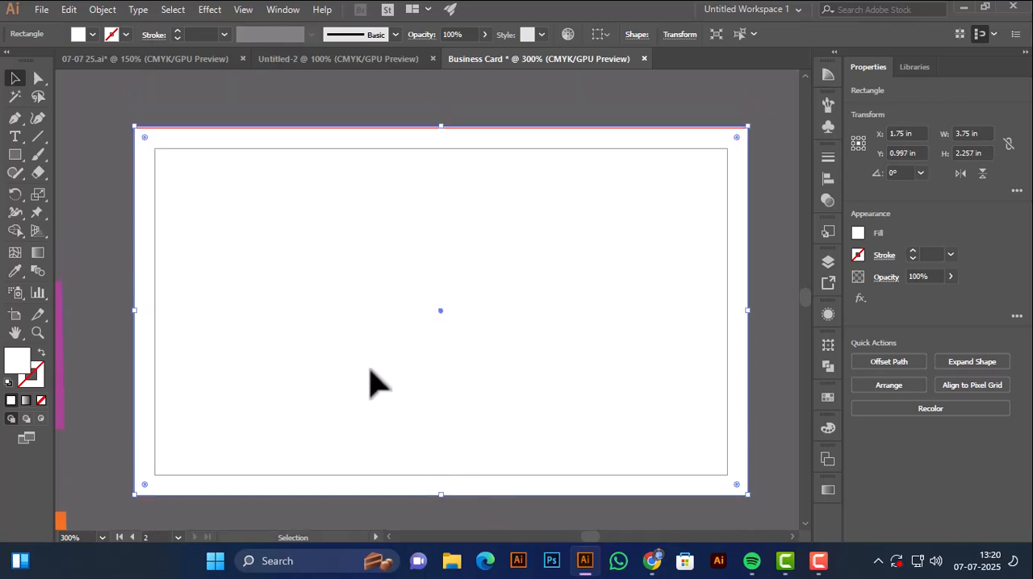
{"action": "scroll", "coordinate": [371, 383], "scroll_direction": "up", "scroll_amount": 1}
{"action": "left_click", "coordinate": [414, 138]}
{"action": "left_click", "coordinate": [444, 171]}
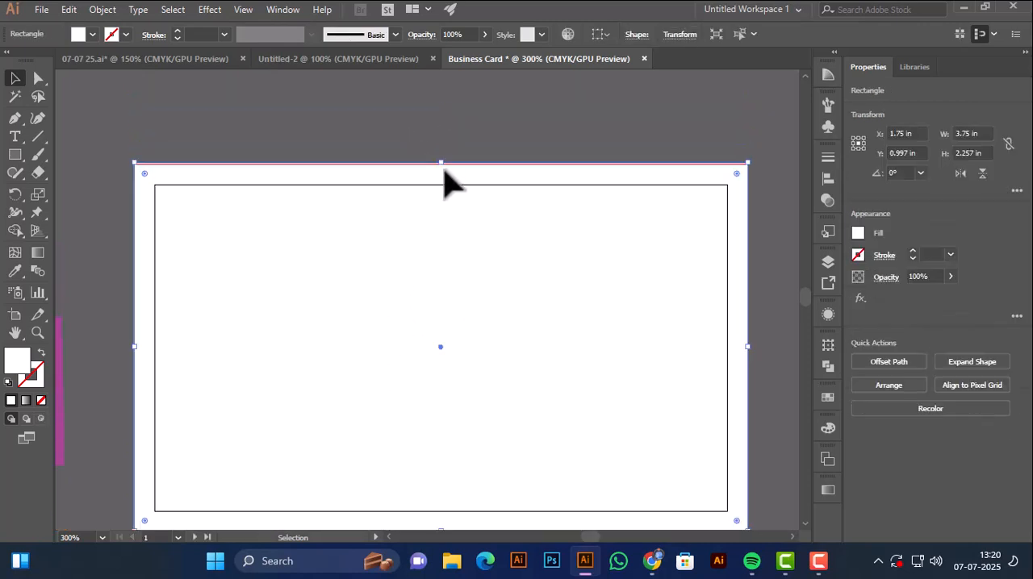
{"action": "left_click_drag", "start_coordinate": [445, 166], "coordinate": [446, 165]}
{"action": "left_click", "coordinate": [428, 143]}
Draw a second 3.75 × 2.25 in rectangle over the upper artboard's bleed area and fill it with the gradient sampled from the orange square.
{"action": "key", "text": "ctrl+minus"}
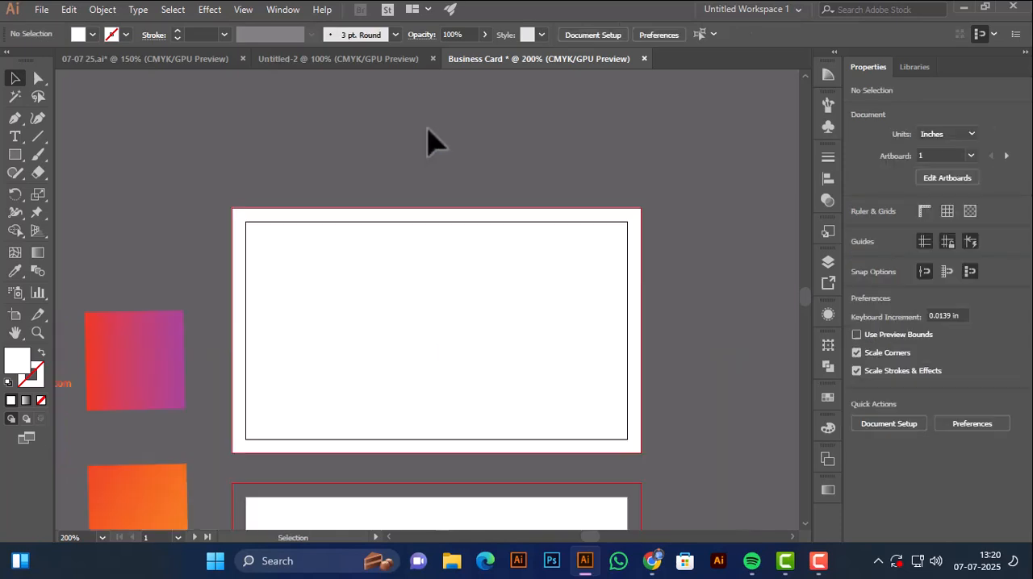
{"action": "scroll", "coordinate": [447, 143], "scroll_direction": "down", "scroll_amount": 1}
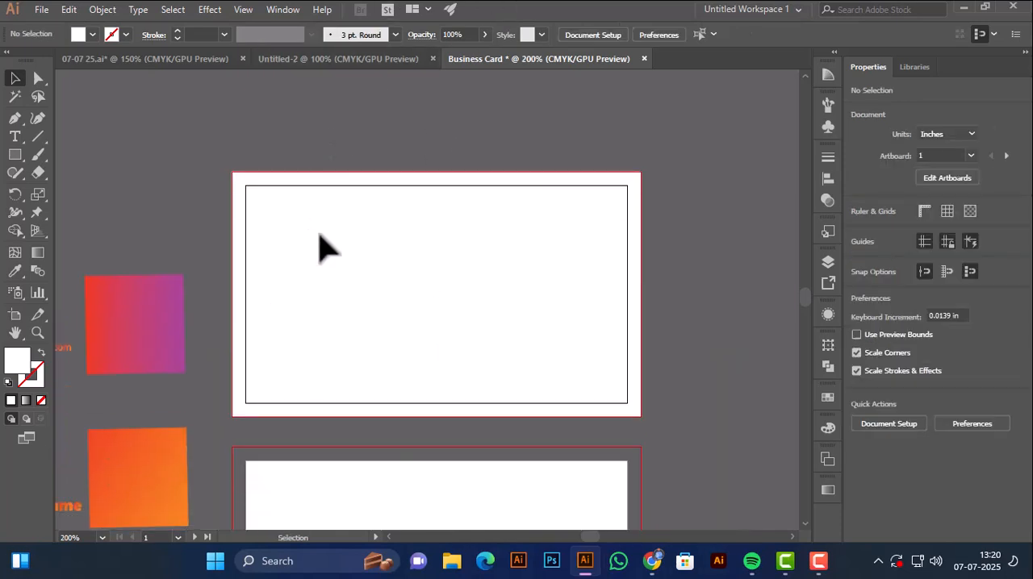
{"action": "left_click_drag", "start_coordinate": [323, 243], "coordinate": [295, 170]}
{"action": "left_click", "coordinate": [14, 155]}
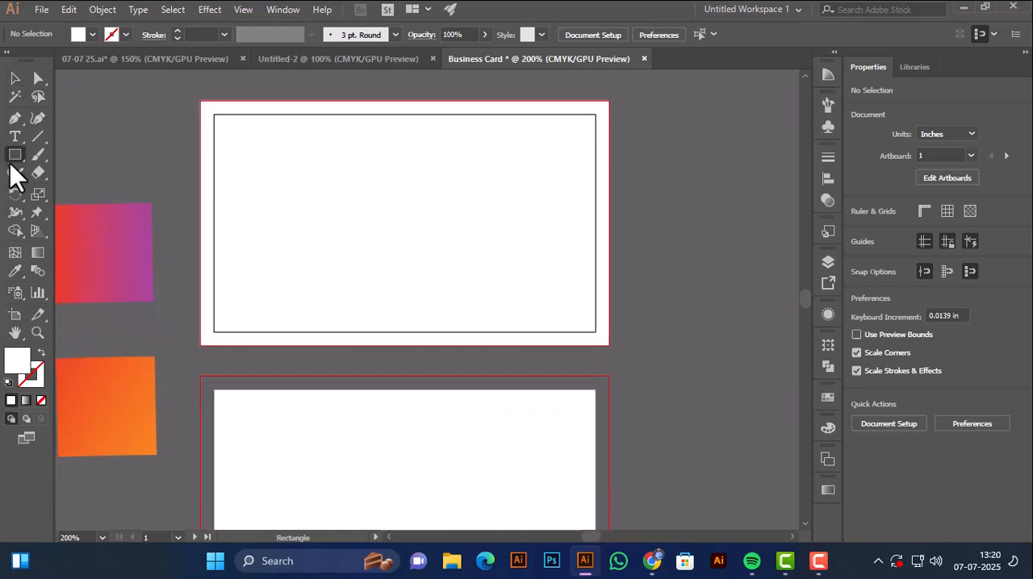
{"action": "mouse_move", "coordinate": [199, 101]}
{"action": "left_mouse_down"}
{"action": "mouse_move", "coordinate": [240, 129]}
{"action": "mouse_move", "coordinate": [568, 249]}
{"action": "mouse_move", "coordinate": [604, 301]}
{"action": "mouse_move", "coordinate": [621, 342]}
{"action": "mouse_move", "coordinate": [609, 348]}
{"action": "left_mouse_up"}
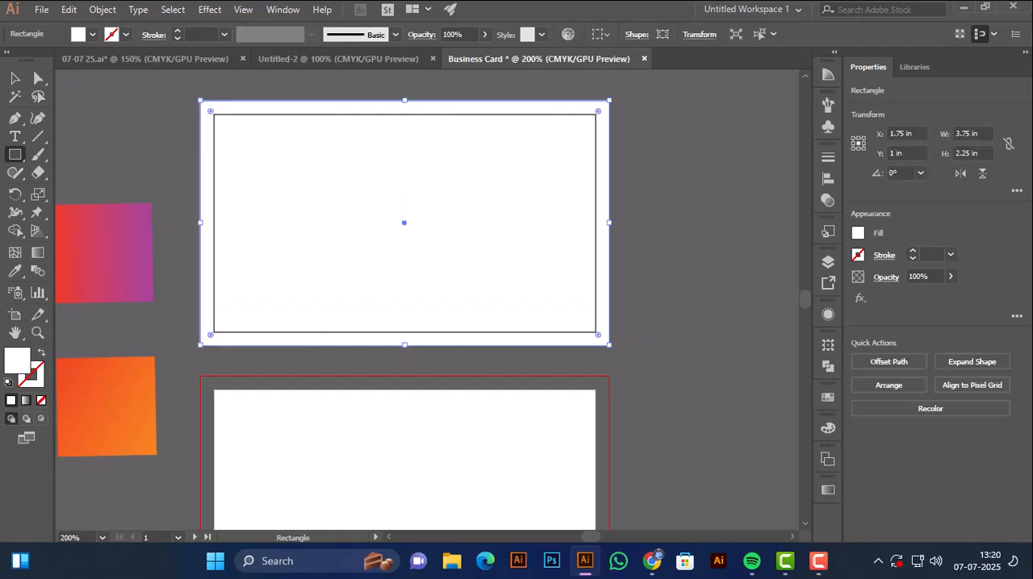
{"action": "left_click", "coordinate": [18, 270]}
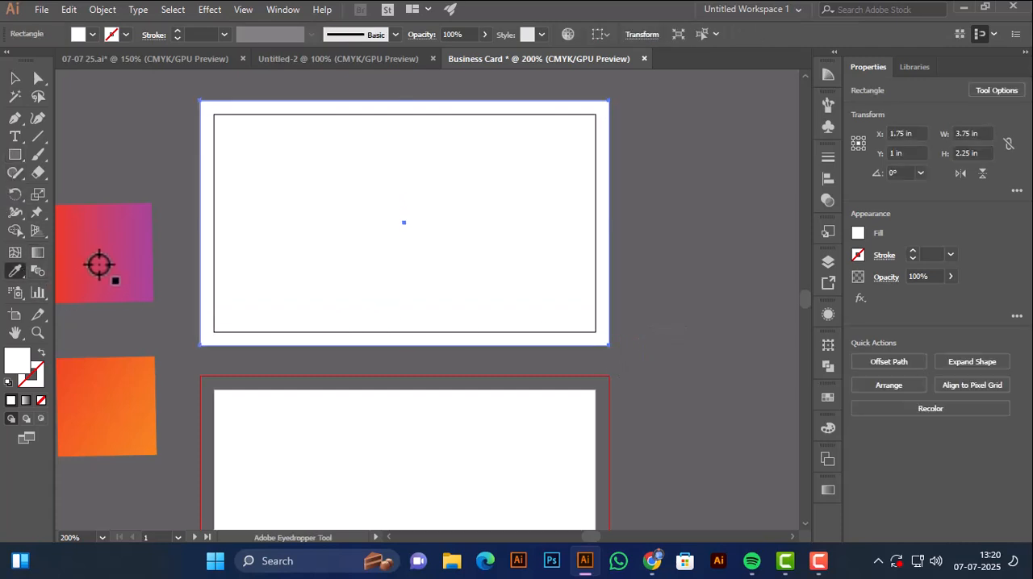
{"action": "left_click", "coordinate": [92, 373]}
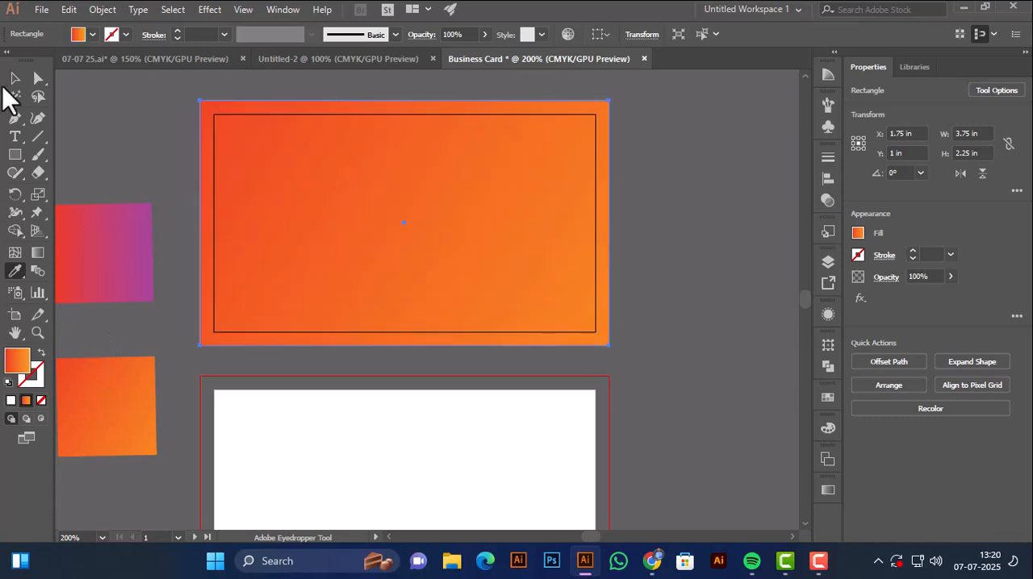
Draw a circle about 2.31 in wide centred on the upper artboard's orange rectangle and fill it with the gradient sampled from the red-purple square.
{"action": "left_click", "coordinate": [14, 79]}
{"action": "left_click", "coordinate": [122, 166]}
{"action": "key", "text": "space"}
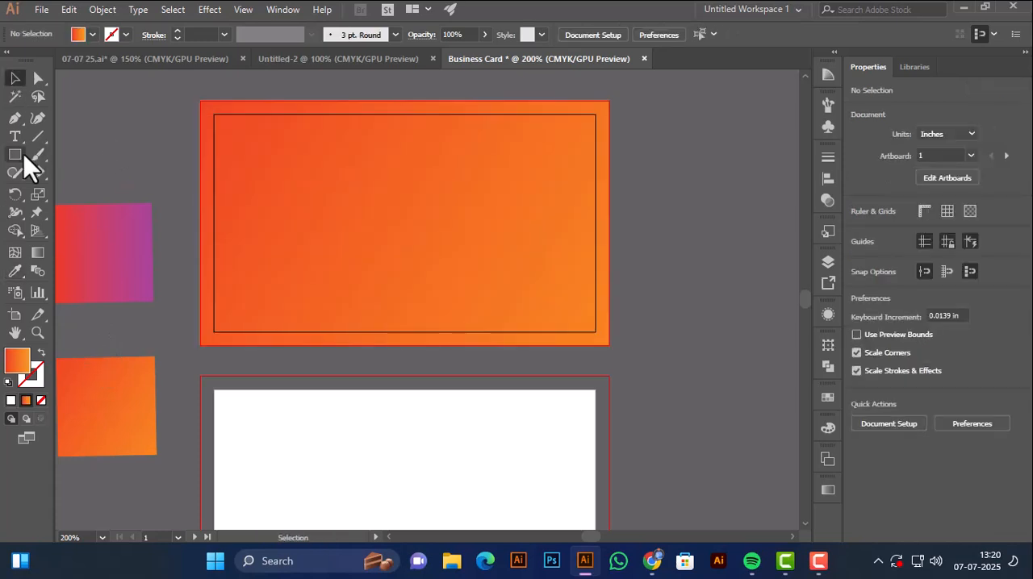
{"action": "left_click_drag", "start_coordinate": [23, 155], "coordinate": [108, 193]}
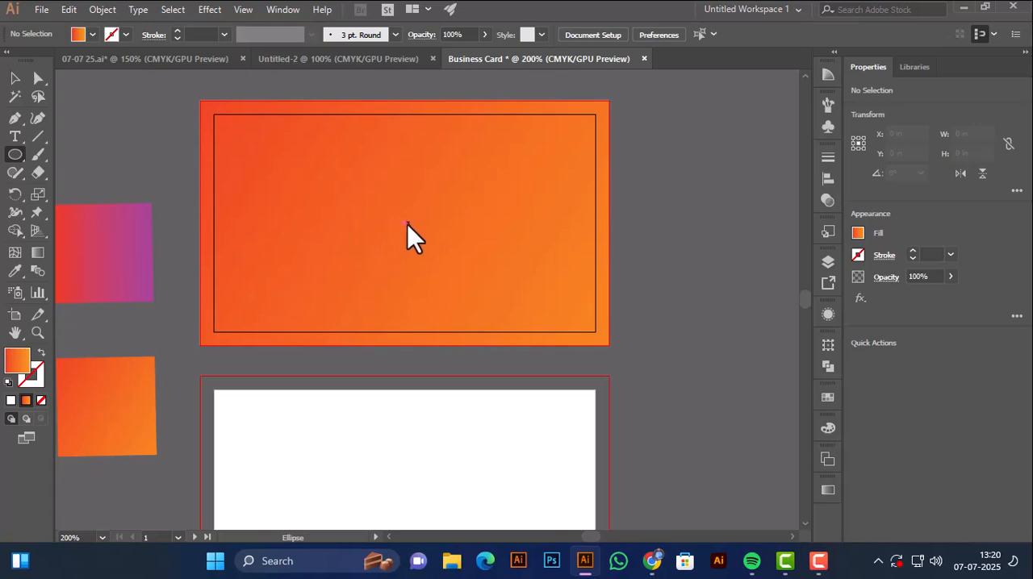
{"action": "left_click_drag", "start_coordinate": [403, 223], "coordinate": [531, 330]}
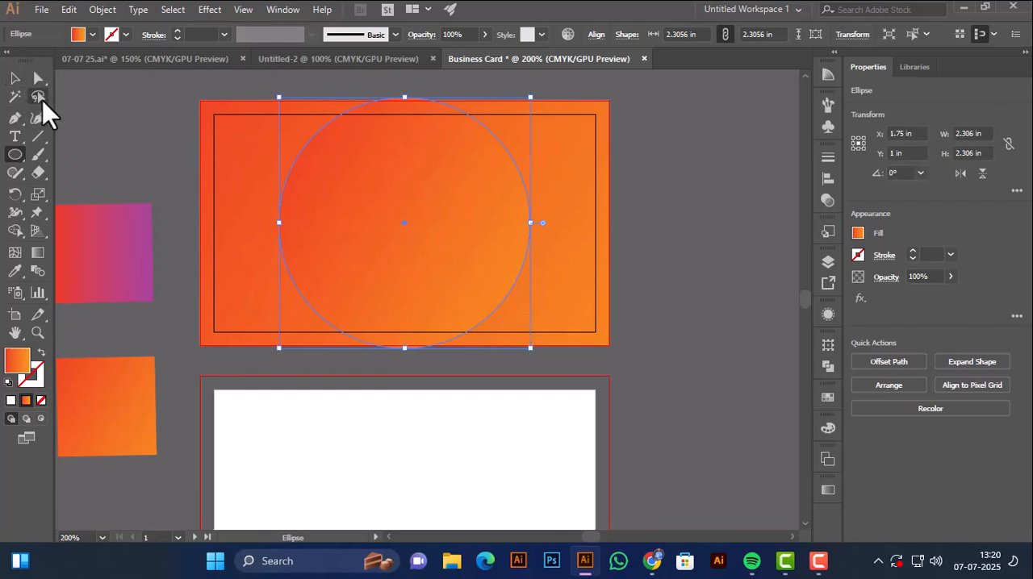
{"action": "key", "text": "i"}
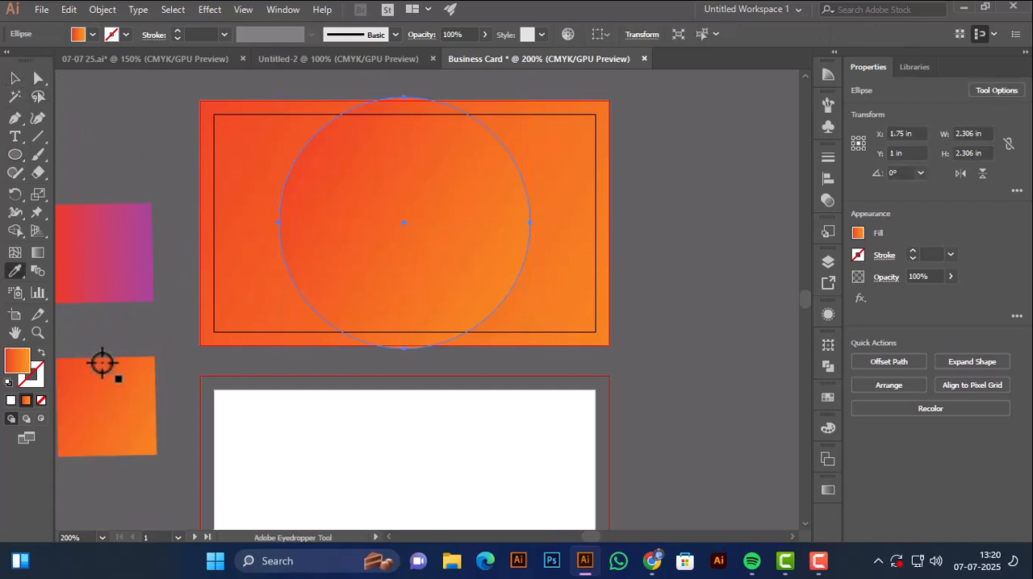
{"action": "left_click", "coordinate": [113, 295]}
{"action": "left_click", "coordinate": [14, 78]}
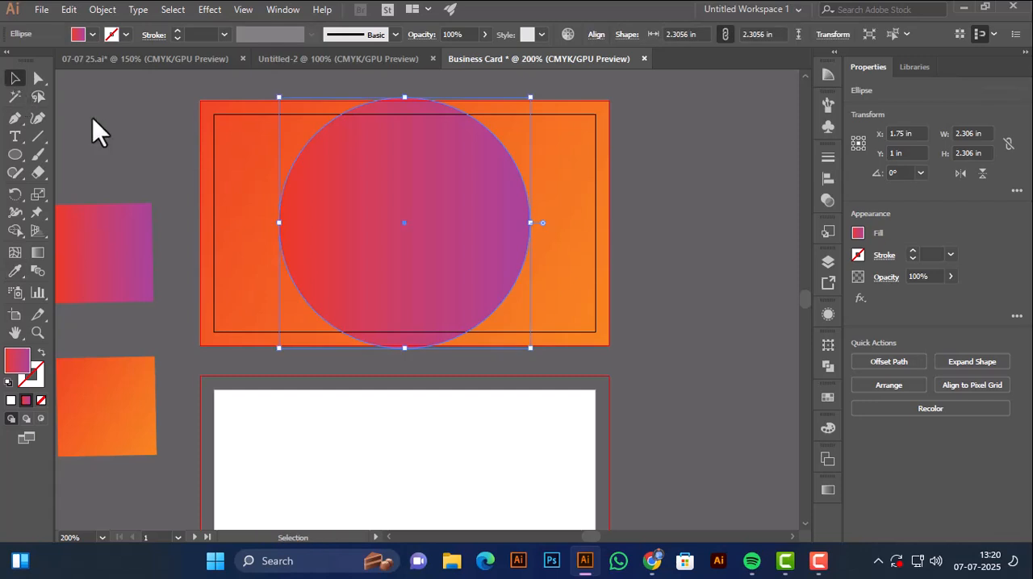
Subtract the red-purple circle from the orange rectangle on the upper artboard and deselect the result.
{"action": "left_click", "coordinate": [232, 129]}
{"action": "left_click", "coordinate": [294, 179]}
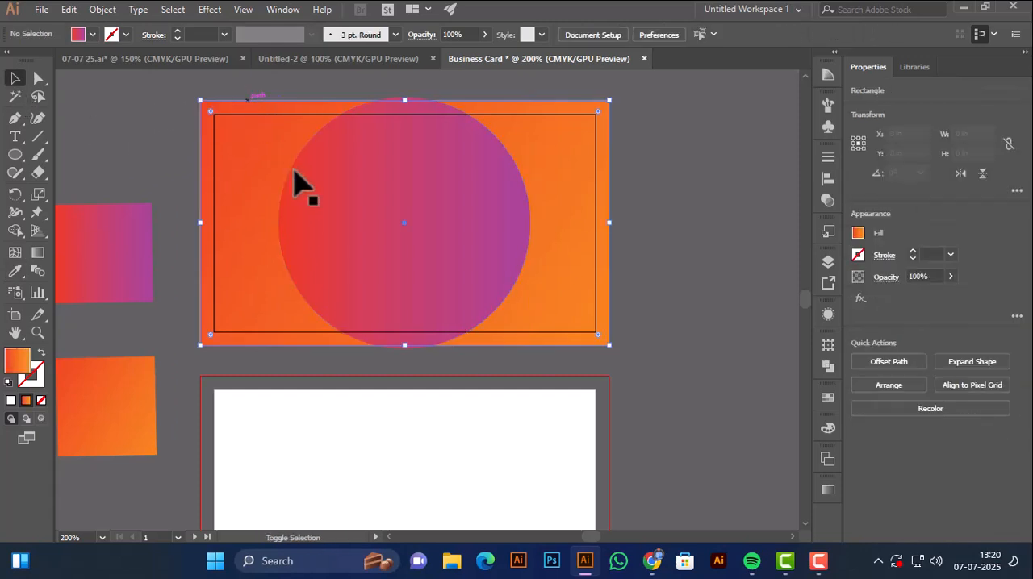
{"action": "left_click", "coordinate": [291, 173], "text": "shift"}
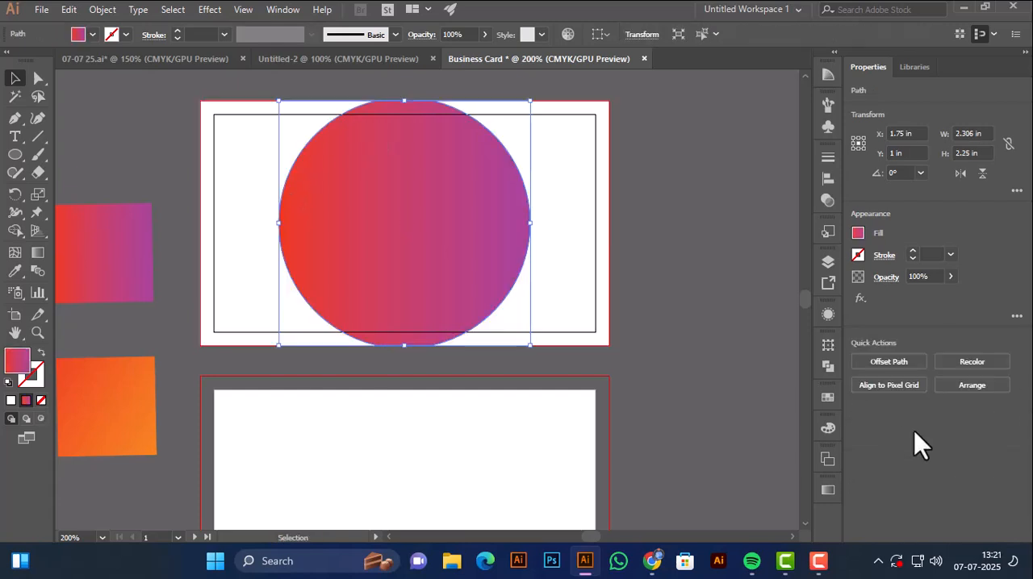
{"action": "left_click", "coordinate": [887, 424]}
{"action": "left_click", "coordinate": [680, 403]}
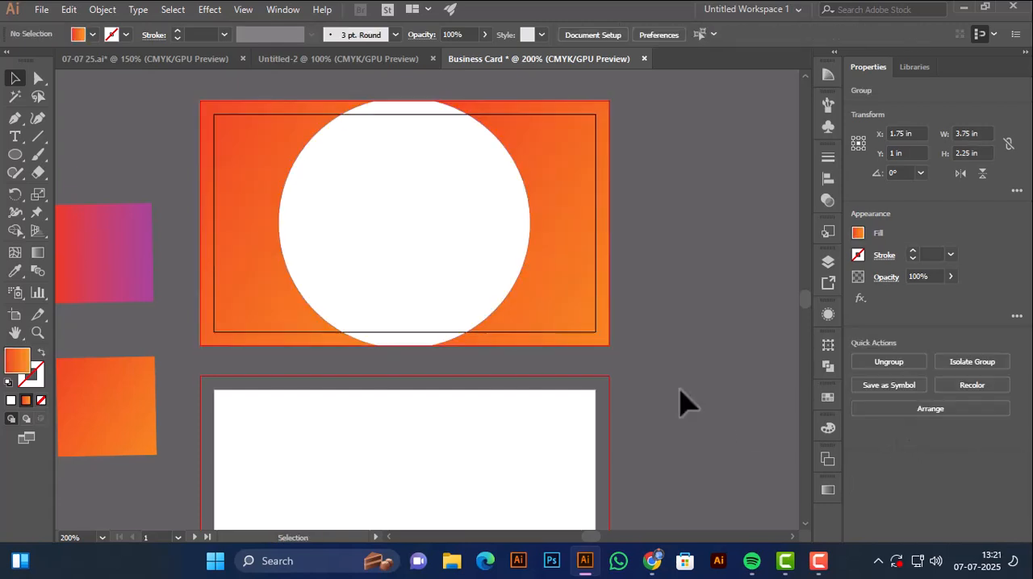
Draw a 3.5 × 2 in rectangle with the orange gradient fill exactly over the lower artboard.
{"action": "key", "text": "space"}
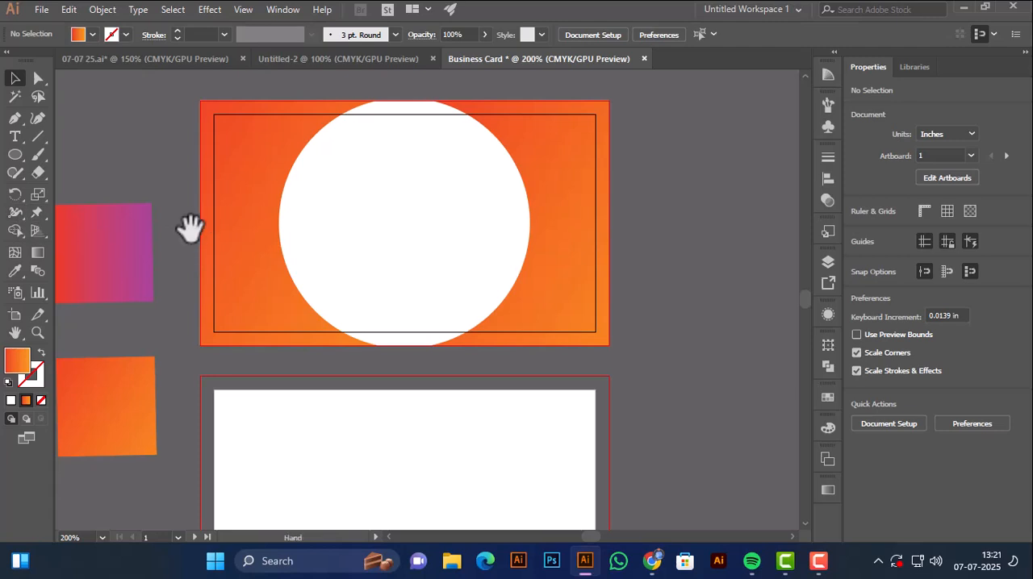
{"action": "left_click_drag", "start_coordinate": [189, 226], "coordinate": [227, 227]}
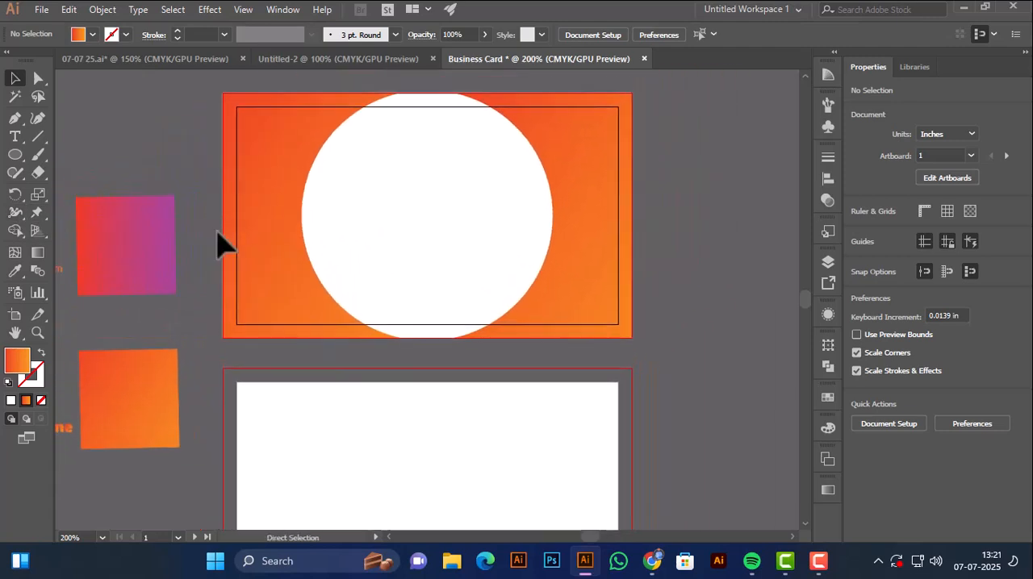
{"action": "key", "text": "ctrl+minus"}
{"action": "scroll", "coordinate": [226, 240], "scroll_direction": "down", "scroll_amount": 1}
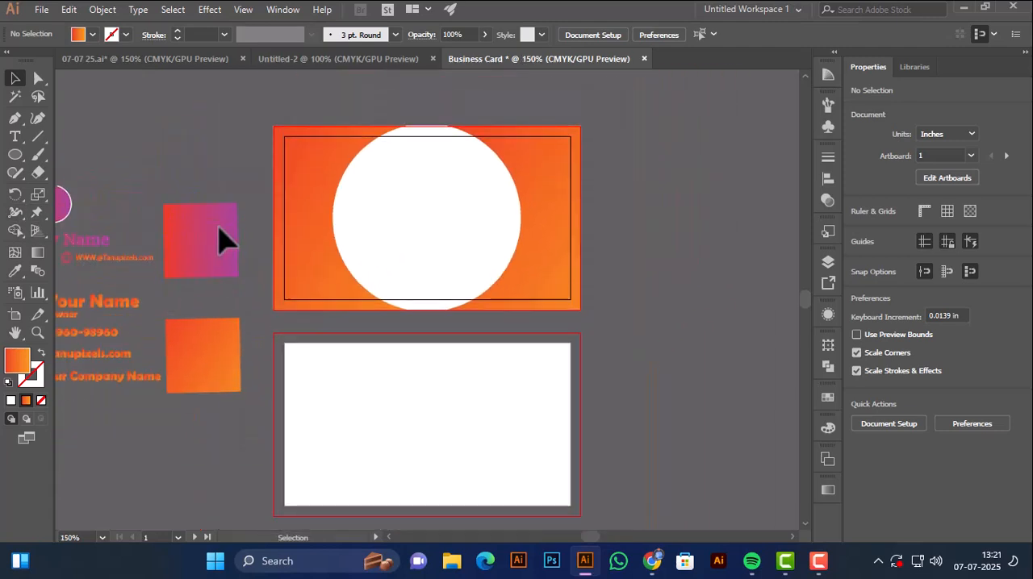
{"action": "left_click", "coordinate": [314, 385]}
{"action": "key", "text": "space"}
{"action": "left_click_drag", "start_coordinate": [313, 377], "coordinate": [313, 310]}
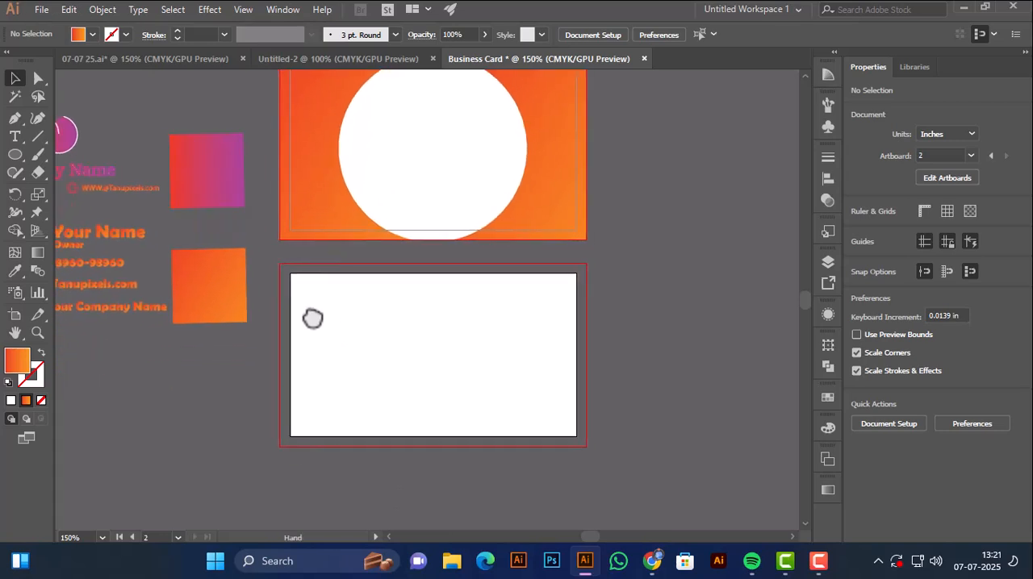
{"action": "key", "text": "space"}
{"action": "left_click_drag", "start_coordinate": [96, 238], "coordinate": [140, 249]}
{"action": "left_click_drag", "start_coordinate": [15, 154], "coordinate": [89, 167]}
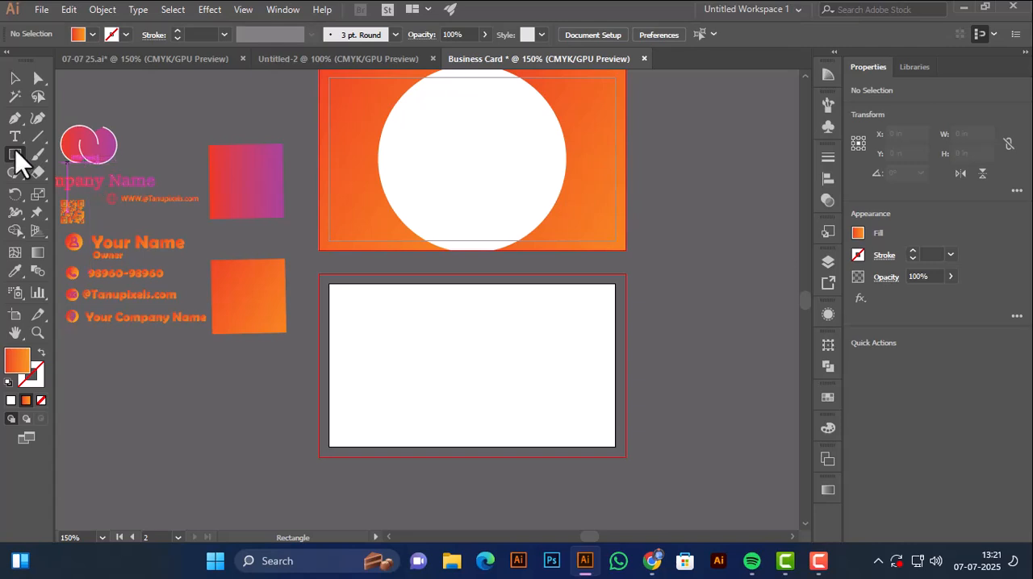
{"action": "left_click_drag", "start_coordinate": [16, 154], "coordinate": [76, 161]}
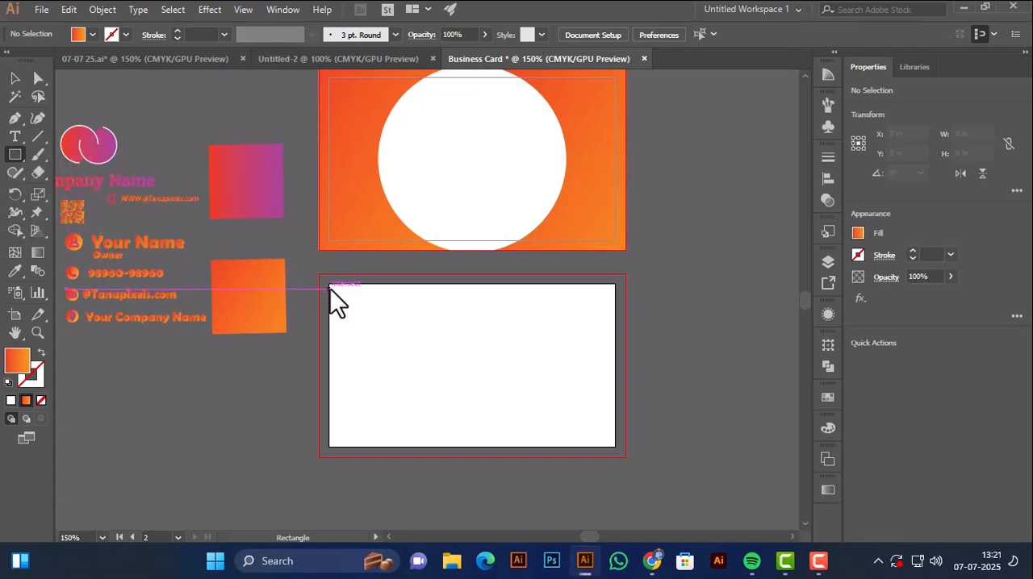
{"action": "left_click_drag", "start_coordinate": [333, 289], "coordinate": [456, 334]}
{"action": "key", "text": "ctrl+z"}
{"action": "left_click_drag", "start_coordinate": [330, 284], "coordinate": [615, 446]}
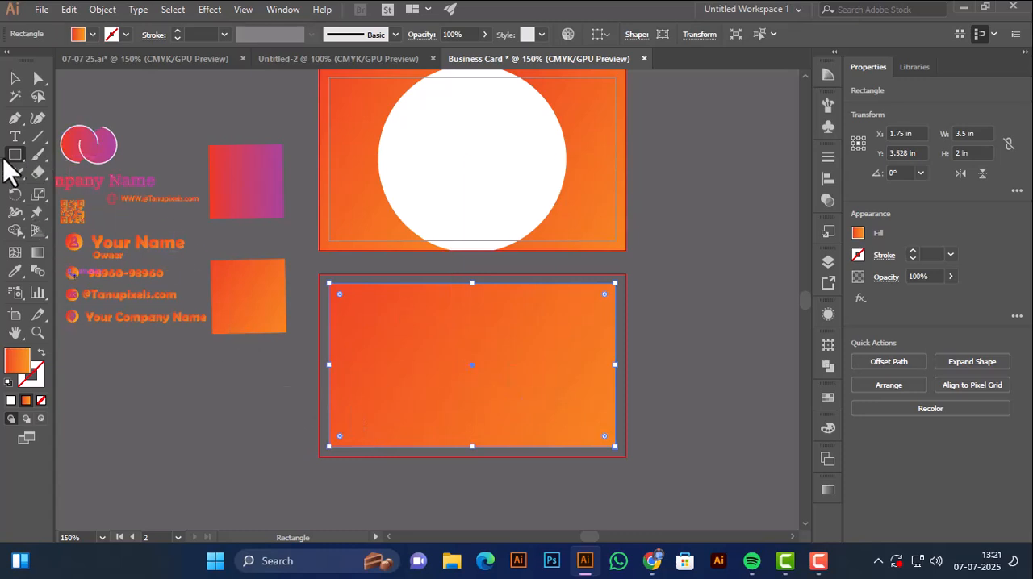
Draw a 2 in circle spanning the full height of the lower artboard, near its centre.
{"action": "left_click_drag", "start_coordinate": [8, 160], "coordinate": [65, 201]}
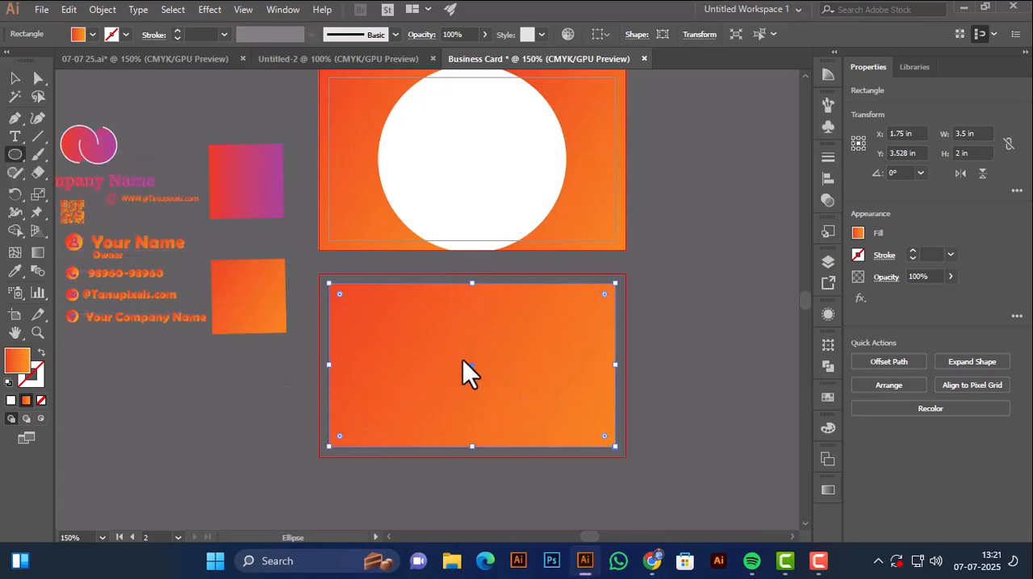
{"action": "left_click", "coordinate": [292, 399], "text": "ctrl"}
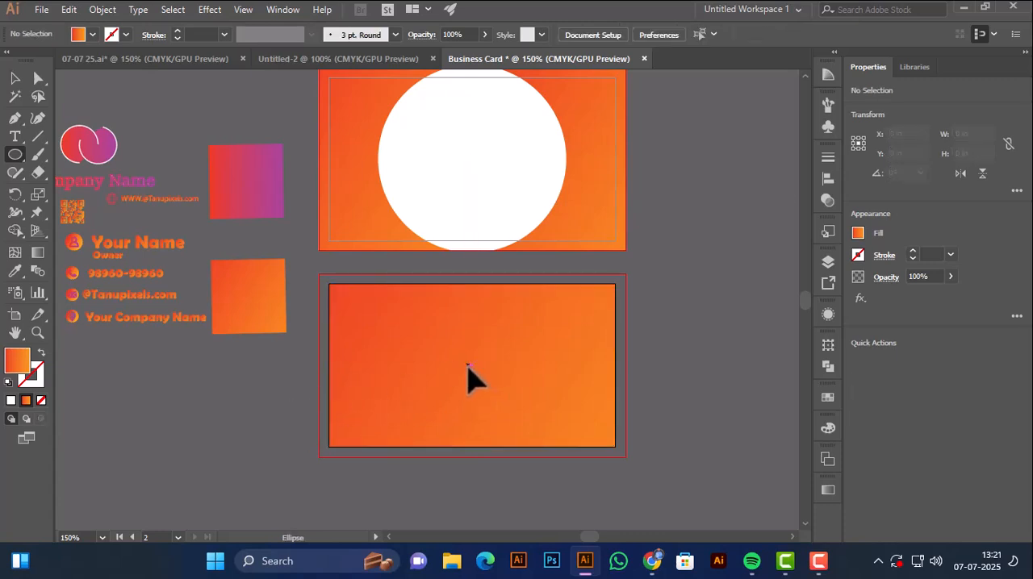
{"action": "left_click_drag", "start_coordinate": [468, 365], "coordinate": [549, 443]}
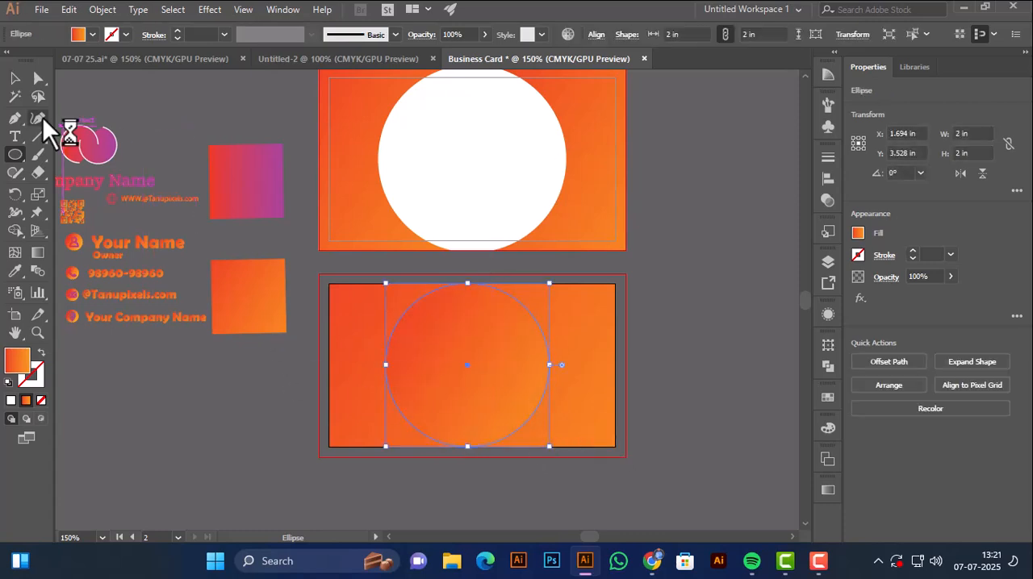
Subtract the 2 in circle from the lower artboard's orange rectangle and deselect the result.
{"action": "left_click", "coordinate": [10, 71]}
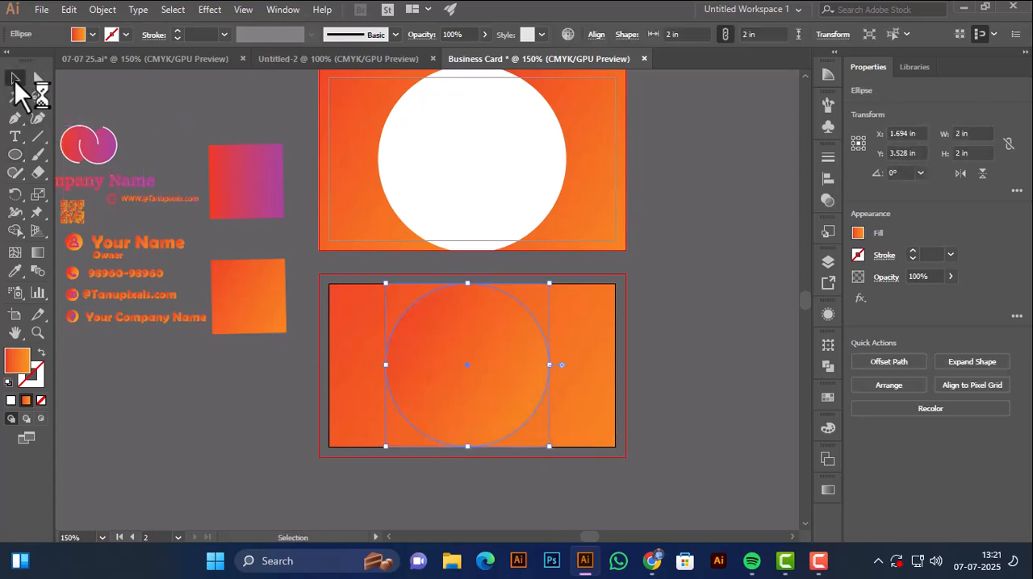
{"action": "left_click", "coordinate": [396, 352], "text": "shift"}
{"action": "left_click", "coordinate": [885, 422]}
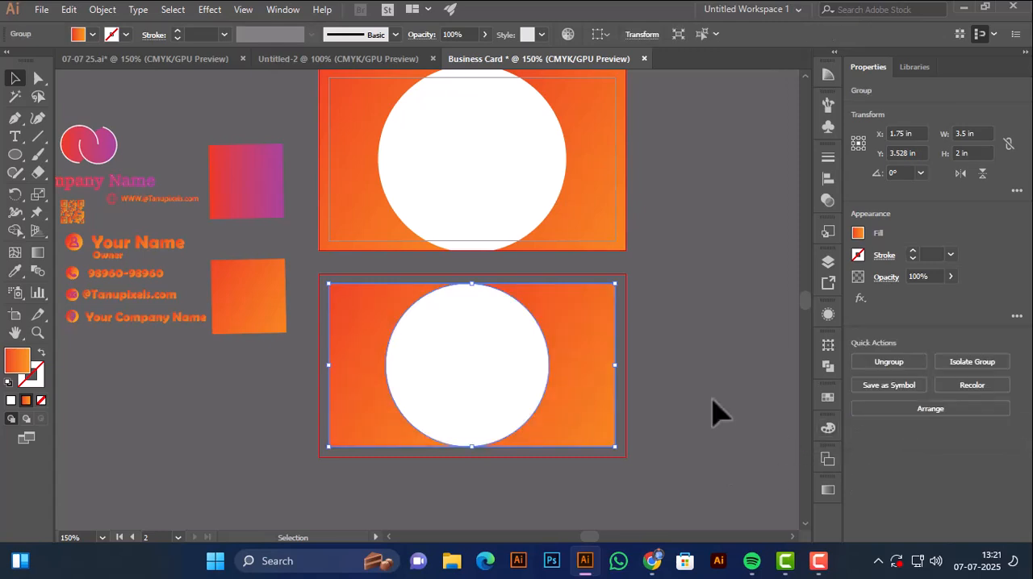
{"action": "left_click", "coordinate": [714, 402]}
Draw a closed crescent about 0.95 × 1.41 in with the Pen tool along the lower-left edge of the lower artboard's white circle.
{"action": "key", "text": "space"}
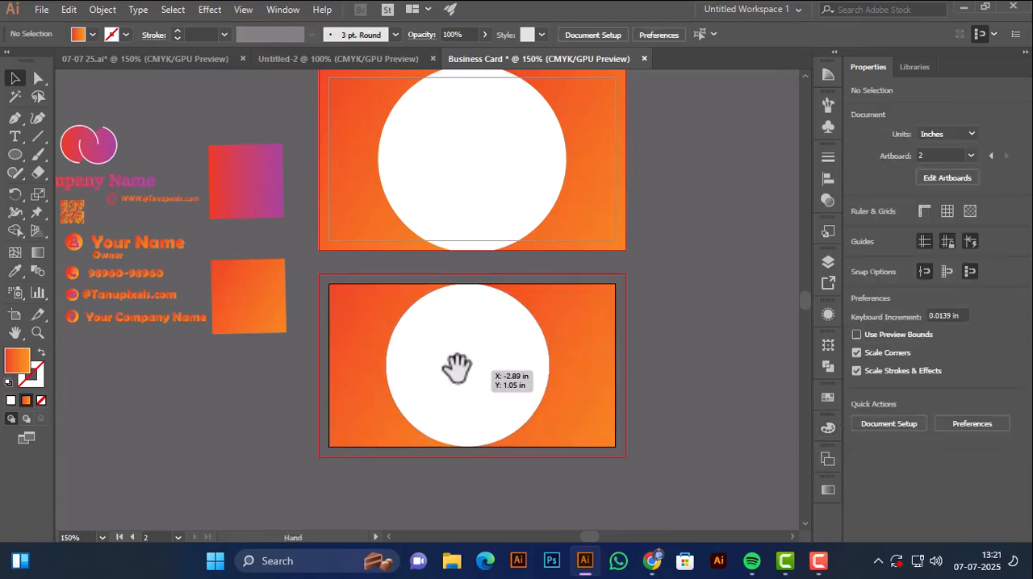
{"action": "left_click", "coordinate": [456, 372], "text": "ctrl"}
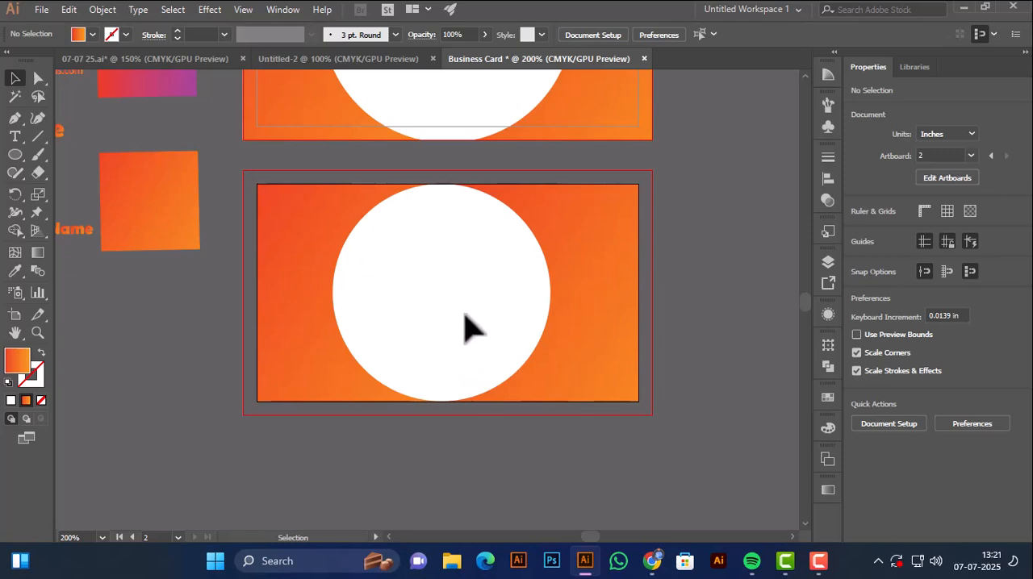
{"action": "key", "text": "p"}
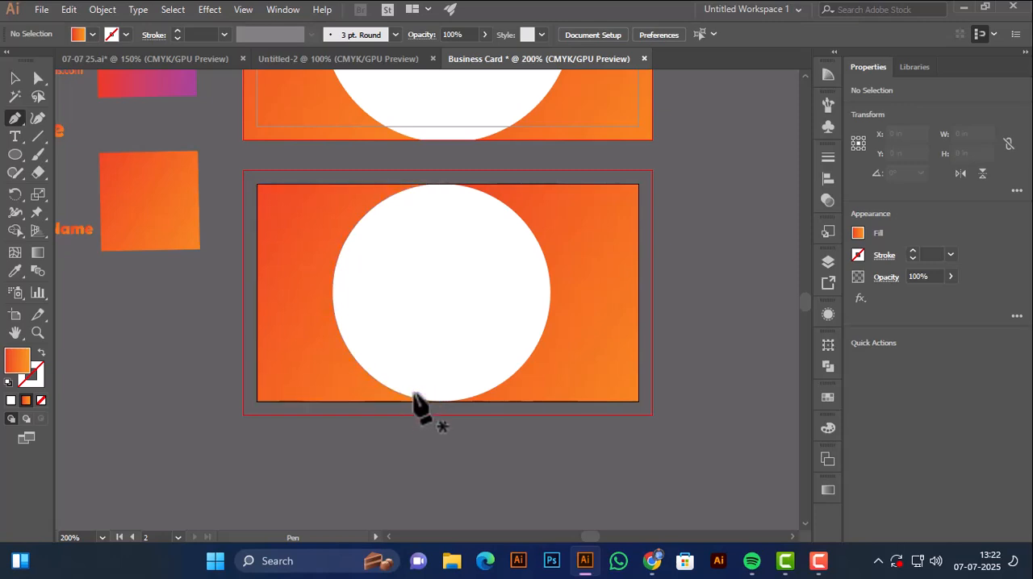
{"action": "left_click", "coordinate": [419, 399]}
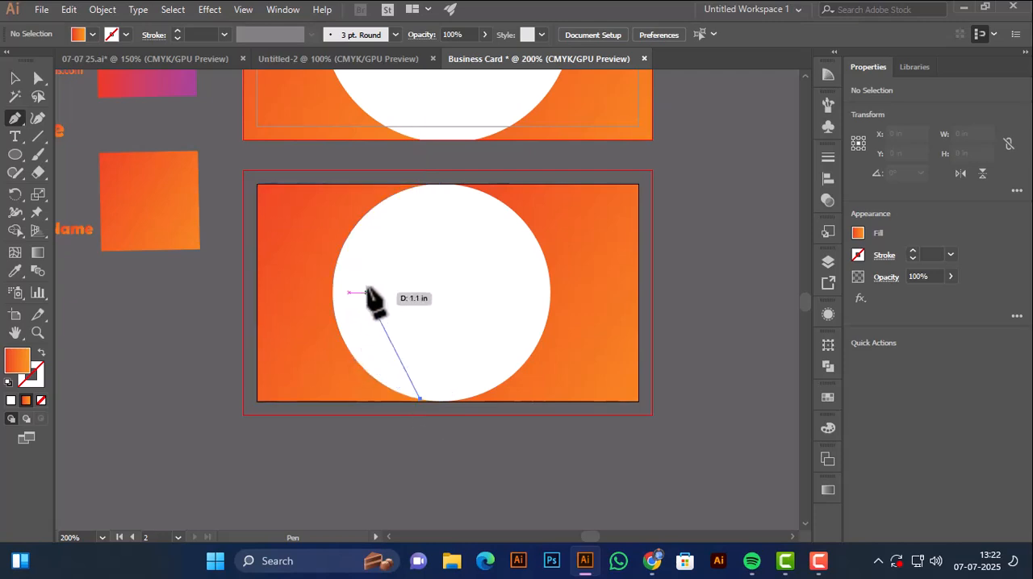
{"action": "left_click_drag", "start_coordinate": [343, 243], "coordinate": [402, 100]}
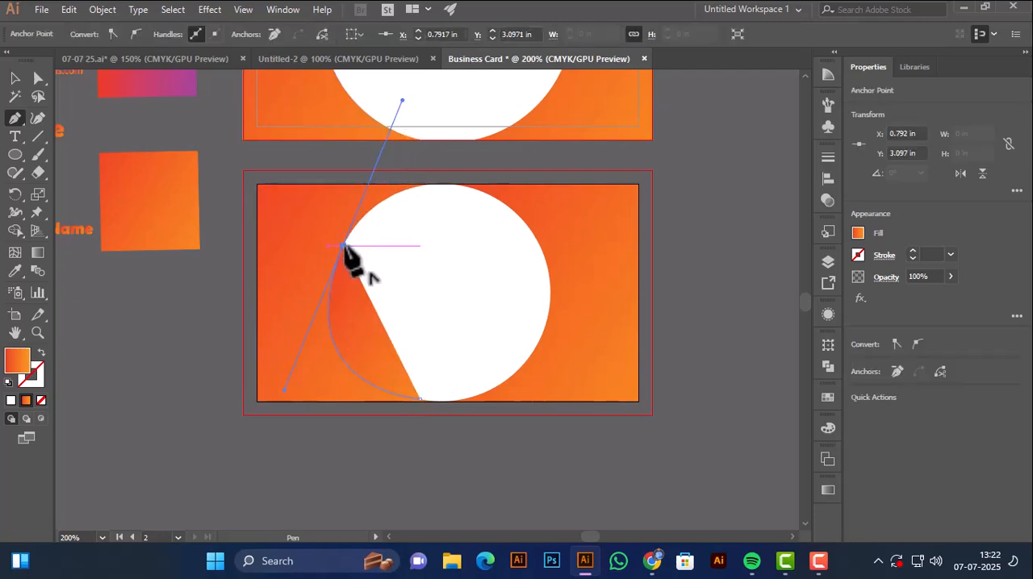
{"action": "left_click", "coordinate": [344, 244]}
{"action": "left_click_drag", "start_coordinate": [419, 399], "coordinate": [595, 399]}
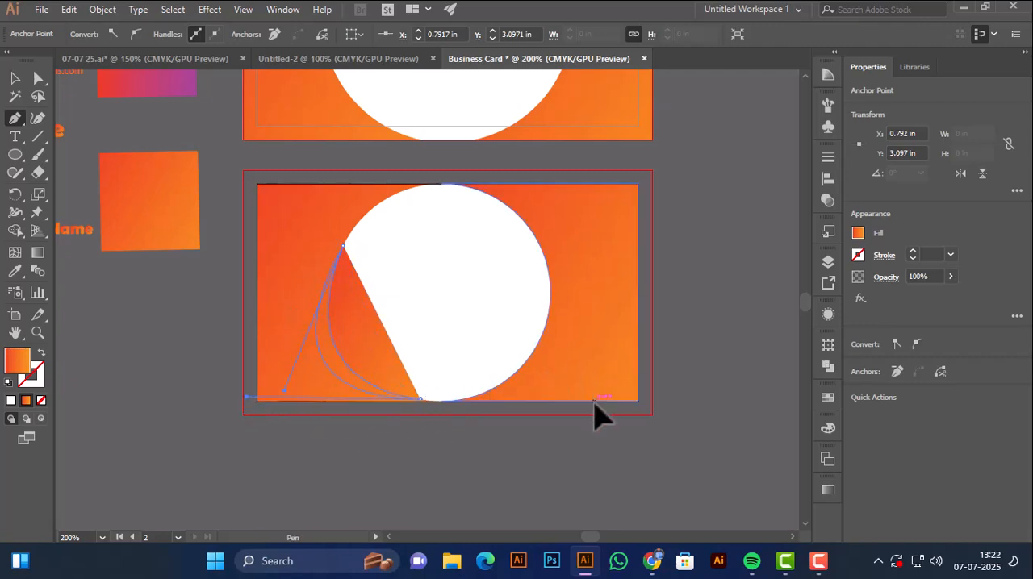
Fill the crescent with the gradient sampled from the red-purple square and deselect it.
{"action": "left_click", "coordinate": [16, 271]}
{"action": "left_click", "coordinate": [151, 92]}
{"action": "left_click", "coordinate": [167, 145], "text": "ctrl"}
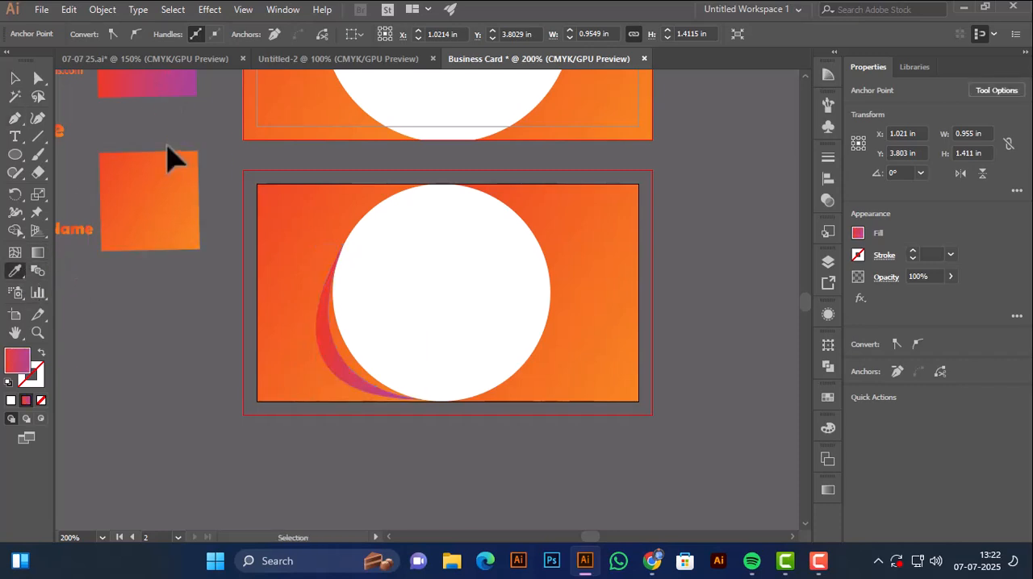
{"action": "left_click_drag", "start_coordinate": [179, 135], "coordinate": [143, 143]}
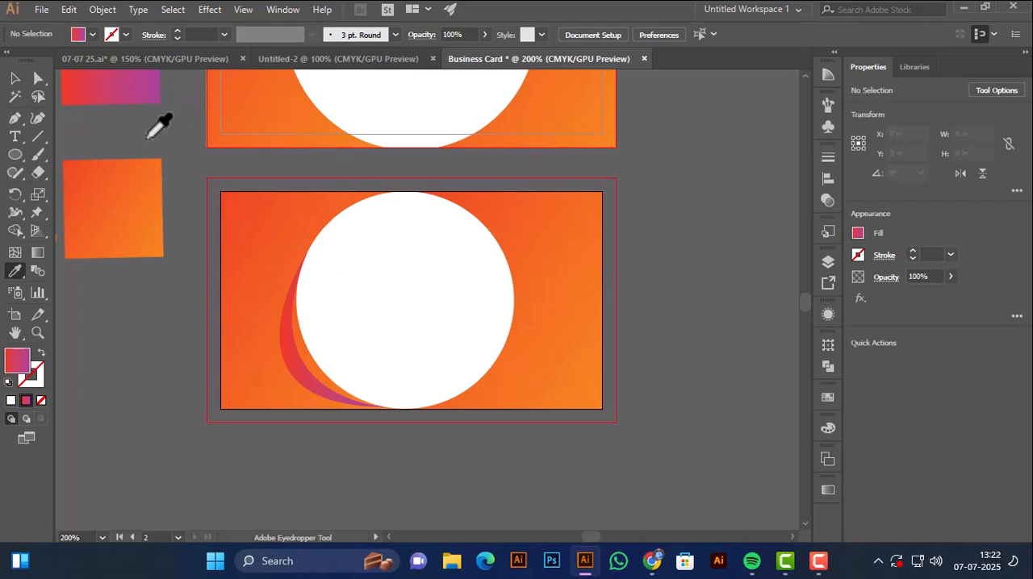
Make a copy of the crescent reflected across the horizontal axis and move it into the right half of the white circle.
{"action": "key", "text": "v"}
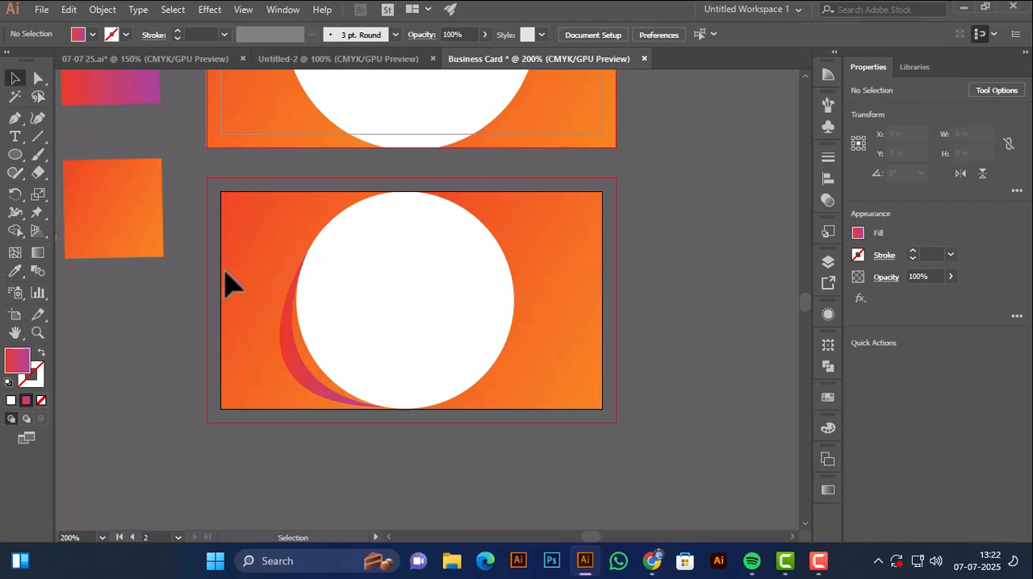
{"action": "left_click", "coordinate": [307, 401]}
{"action": "right_click", "coordinate": [295, 376]}
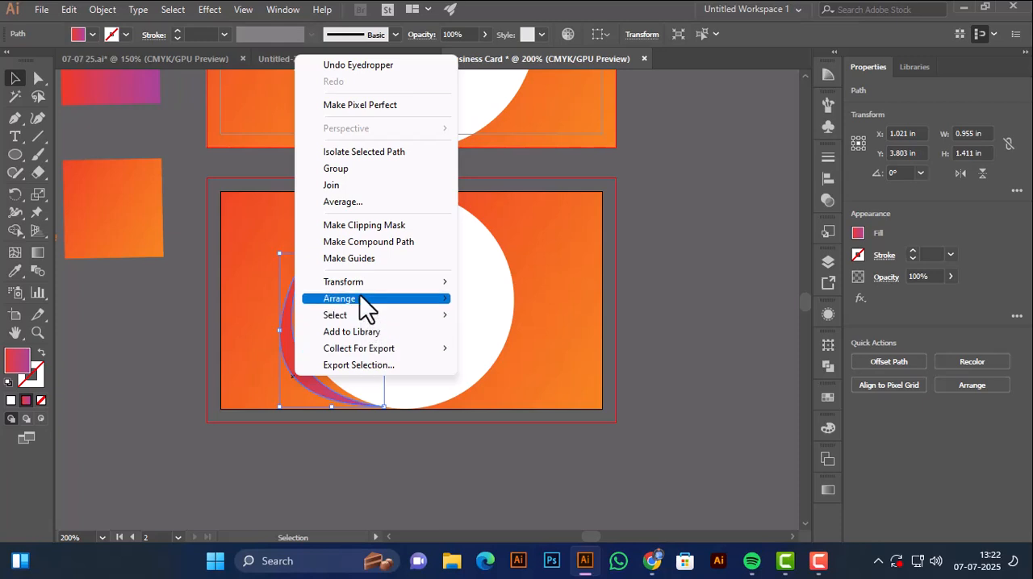
{"action": "mouse_move", "coordinate": [347, 281]}
{"action": "left_click", "coordinate": [473, 336]}
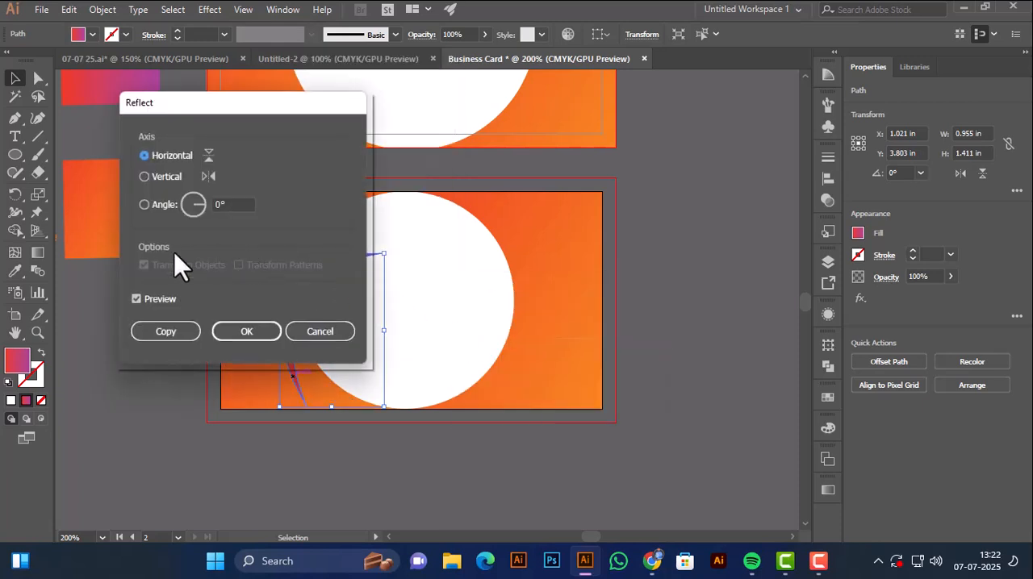
{"action": "left_click", "coordinate": [166, 330]}
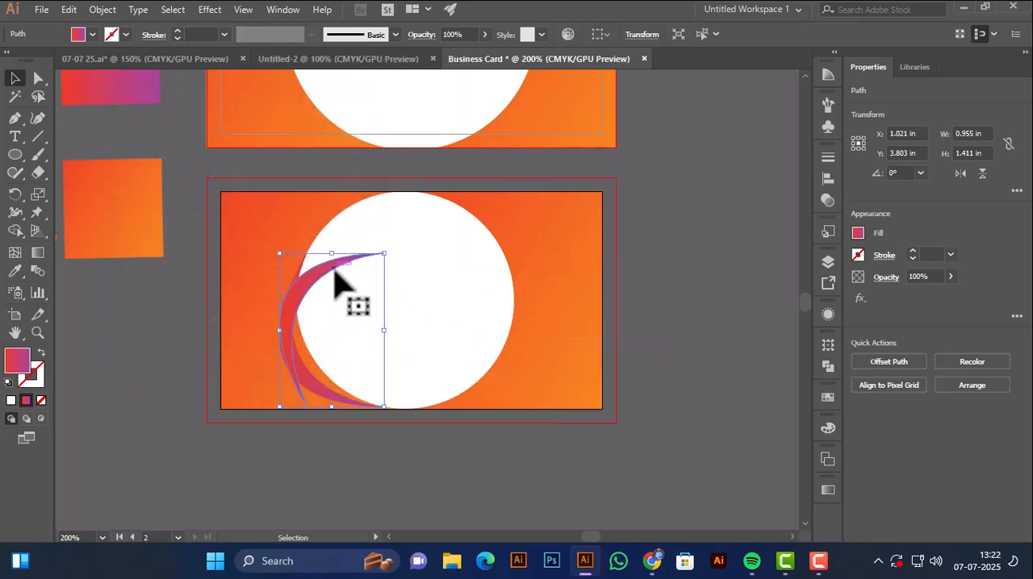
{"action": "left_click_drag", "start_coordinate": [342, 282], "coordinate": [443, 259]}
Reflect the copied crescent across the vertical axis.
{"action": "right_click", "coordinate": [444, 260]}
{"action": "mouse_move", "coordinate": [496, 446]}
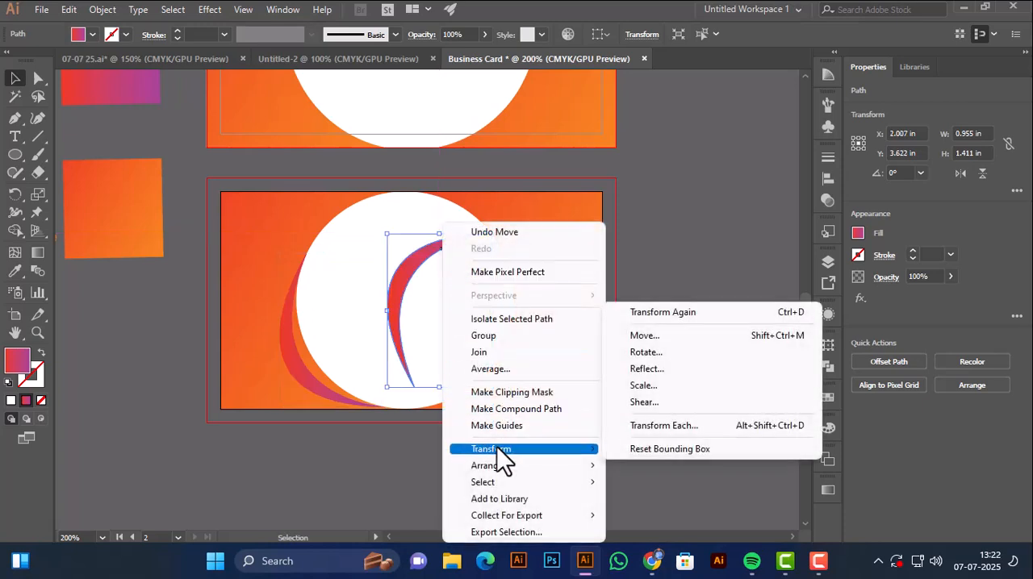
{"action": "left_click", "coordinate": [646, 370]}
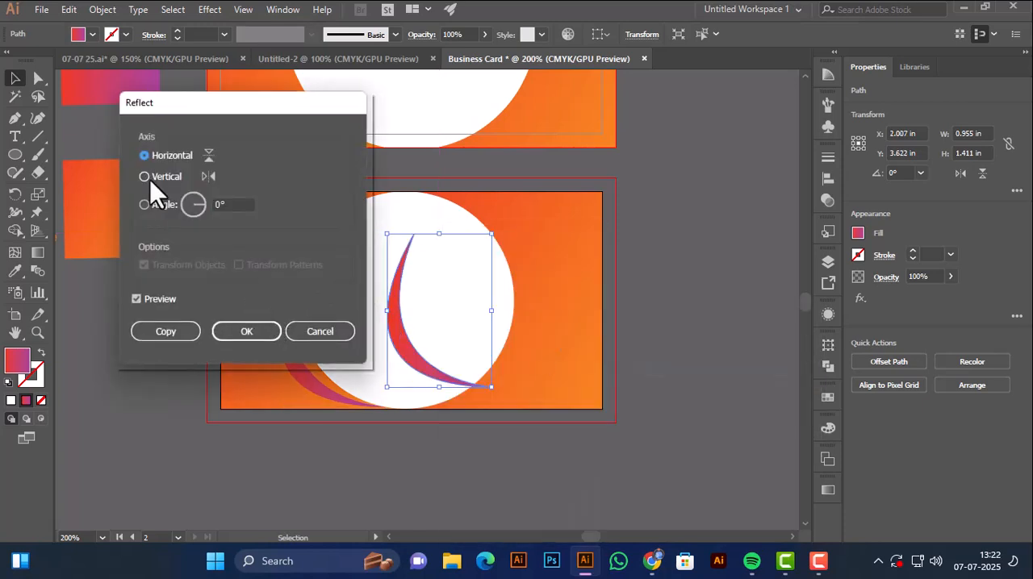
{"action": "left_click", "coordinate": [149, 176]}
{"action": "left_click", "coordinate": [224, 337]}
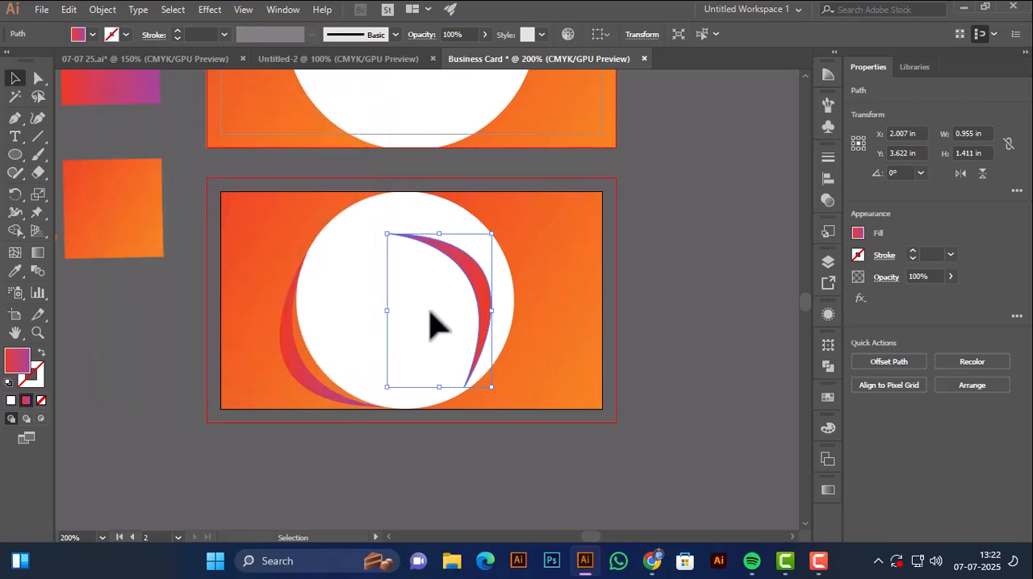
Move the copied crescent onto the upper-right edge of the lower artboard's white circle, fine-tune its position and deselect it.
{"action": "left_click_drag", "start_coordinate": [476, 295], "coordinate": [507, 253]}
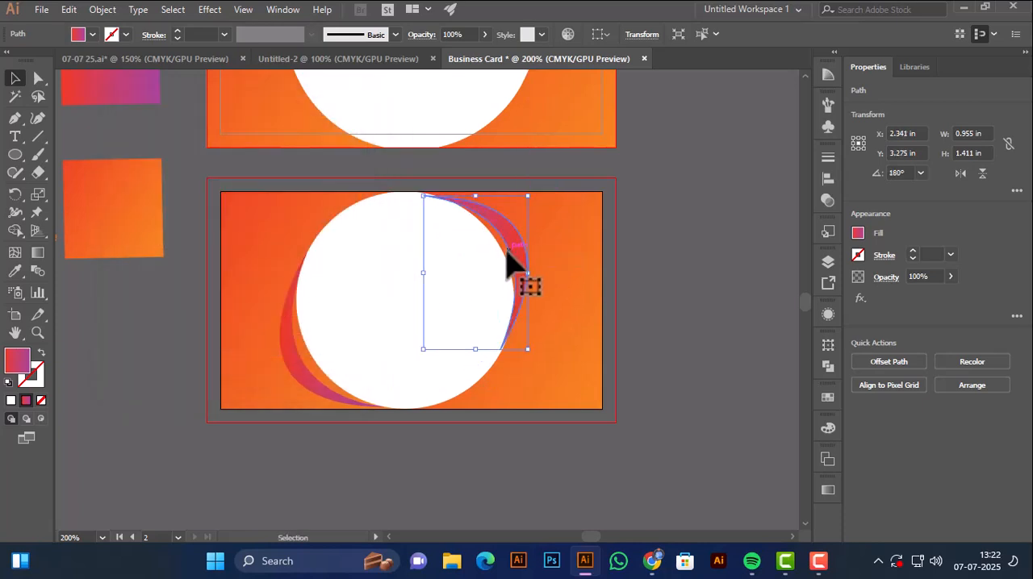
{"action": "key", "text": "Right"}
{"action": "left_click", "coordinate": [484, 272]}
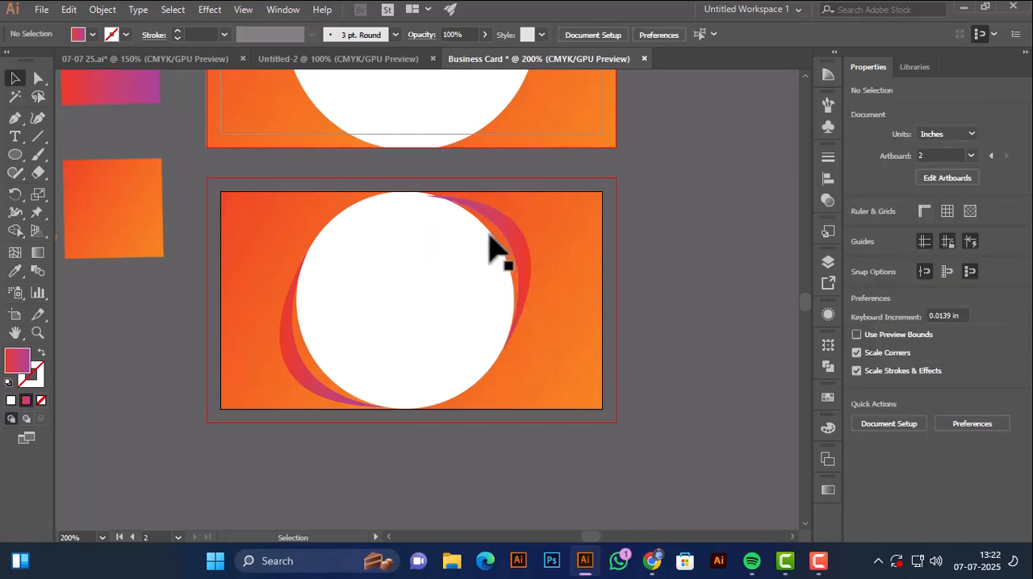
{"action": "left_click", "coordinate": [496, 234]}
{"action": "key", "text": "Up"}
{"action": "key", "text": "Up"}
{"action": "left_click", "coordinate": [657, 266]}
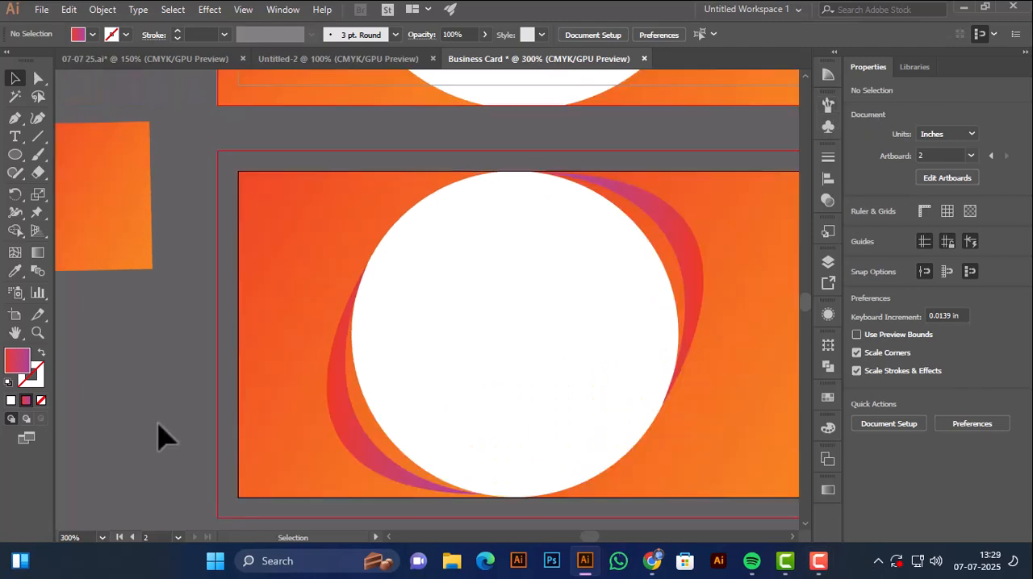
Move the logo with the "Company Name" lettering into the middle of the upper artboard's white circle.
{"action": "key", "text": "ctrl+minus"}
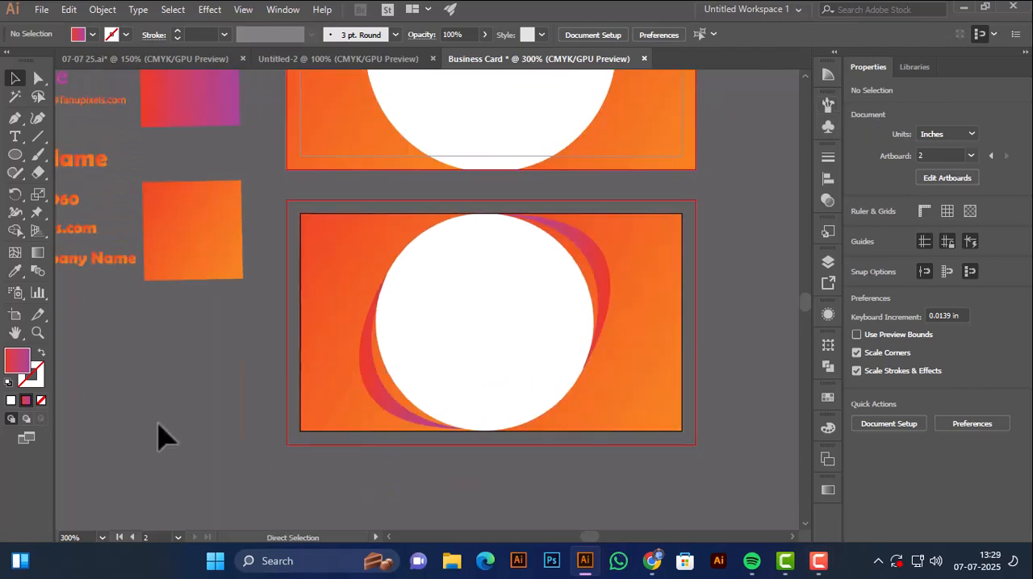
{"action": "key", "text": "ctrl+minus"}
{"action": "left_click_drag", "start_coordinate": [282, 300], "coordinate": [317, 348]}
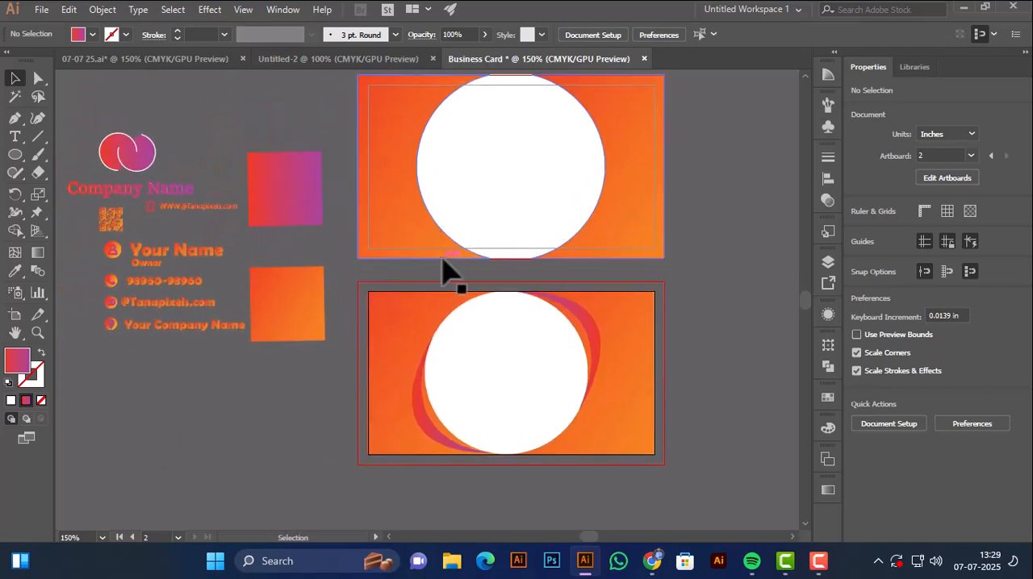
{"action": "left_click", "coordinate": [501, 252]}
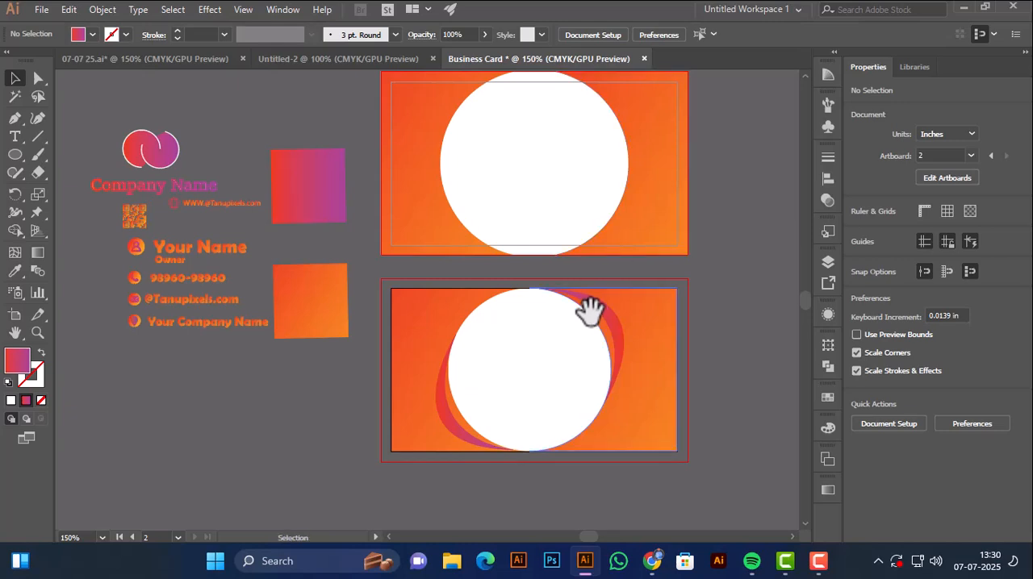
{"action": "scroll", "coordinate": [696, 105], "scroll_direction": "up", "scroll_amount": 1}
{"action": "left_click_drag", "start_coordinate": [617, 157], "coordinate": [676, 161]}
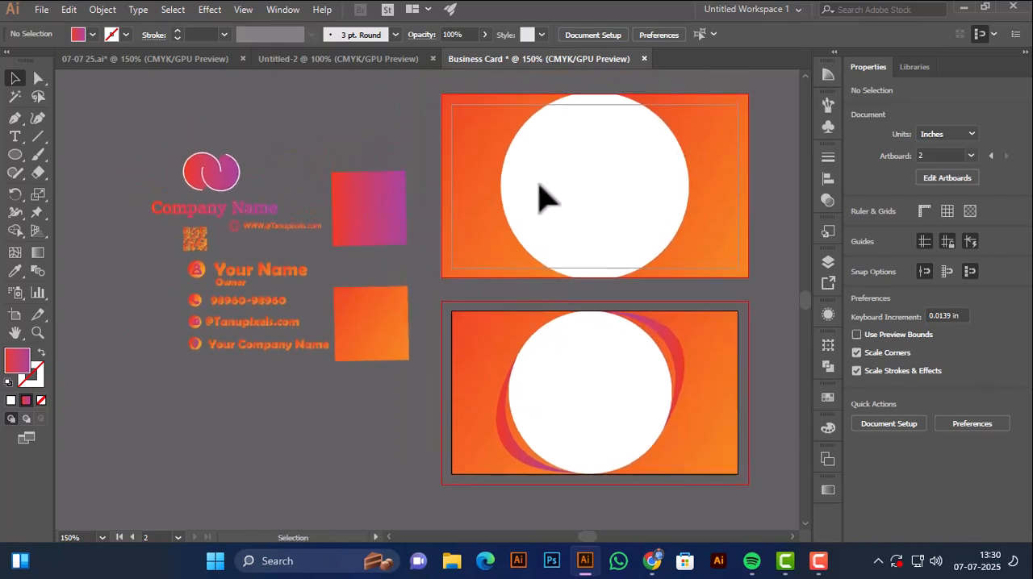
{"action": "left_click_drag", "start_coordinate": [200, 207], "coordinate": [556, 238]}
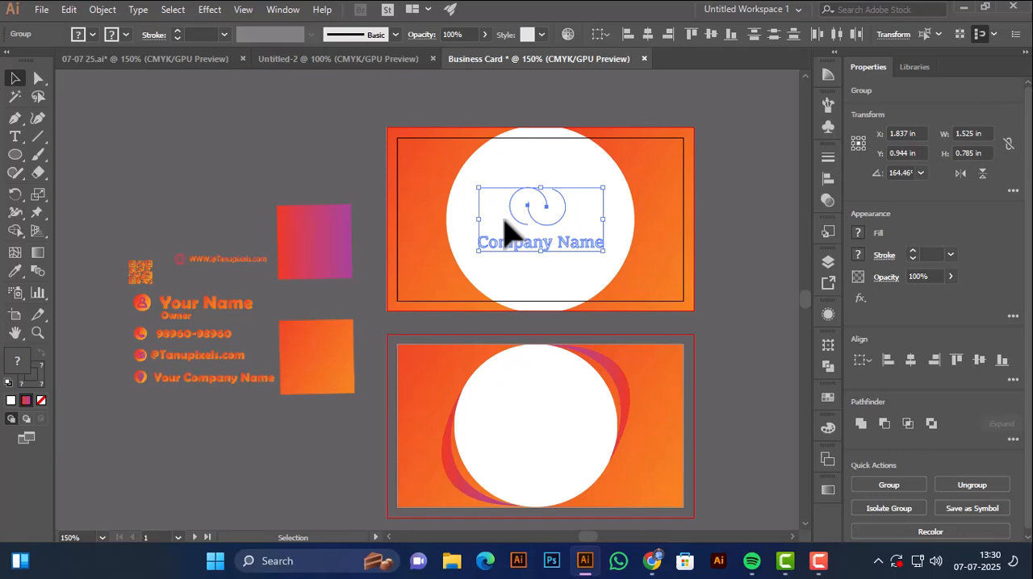
Bring the logo and "Company Name" lettering to the front and nudge them slightly down.
{"action": "left_click", "coordinate": [103, 10]}
{"action": "mouse_move", "coordinate": [190, 28]}
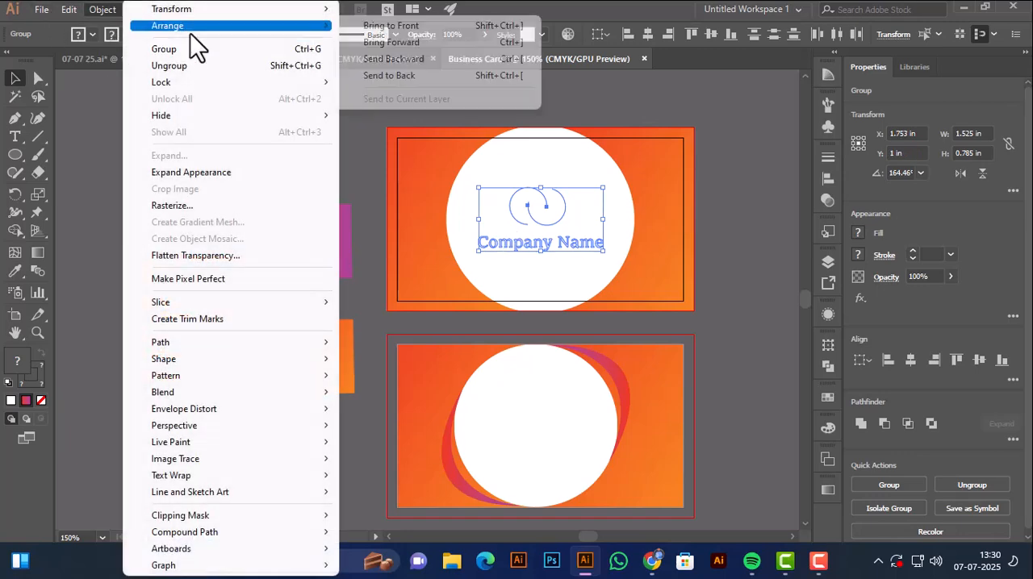
{"action": "left_click", "coordinate": [360, 29]}
{"action": "key", "text": "Down"}
{"action": "key", "text": "Down"}
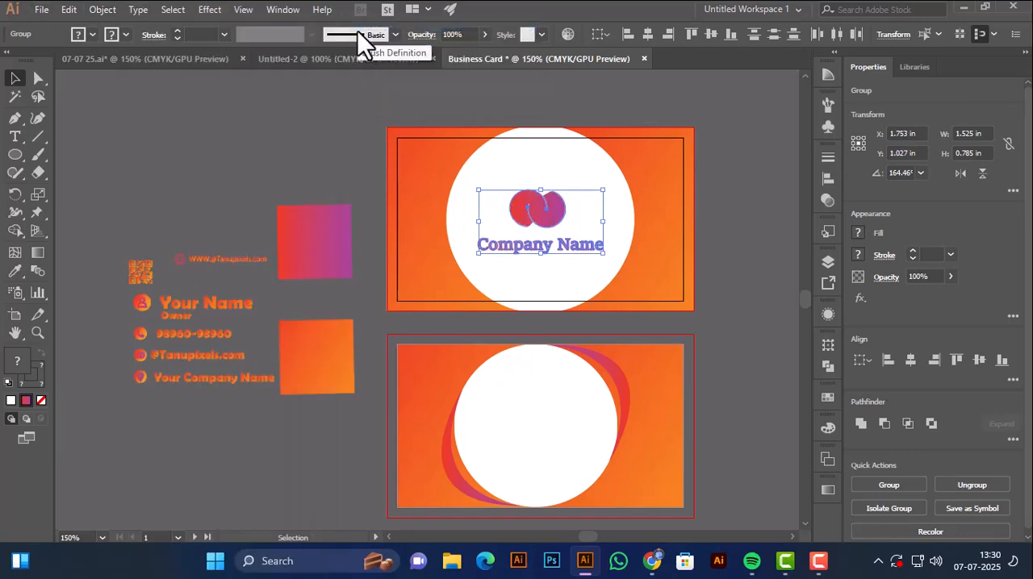
Move the website line with its globe icon below the company name, bring it to the front and deselect it.
{"action": "left_click", "coordinate": [217, 271]}
{"action": "left_click_drag", "start_coordinate": [224, 263], "coordinate": [538, 283]}
{"action": "left_click", "coordinate": [102, 10]}
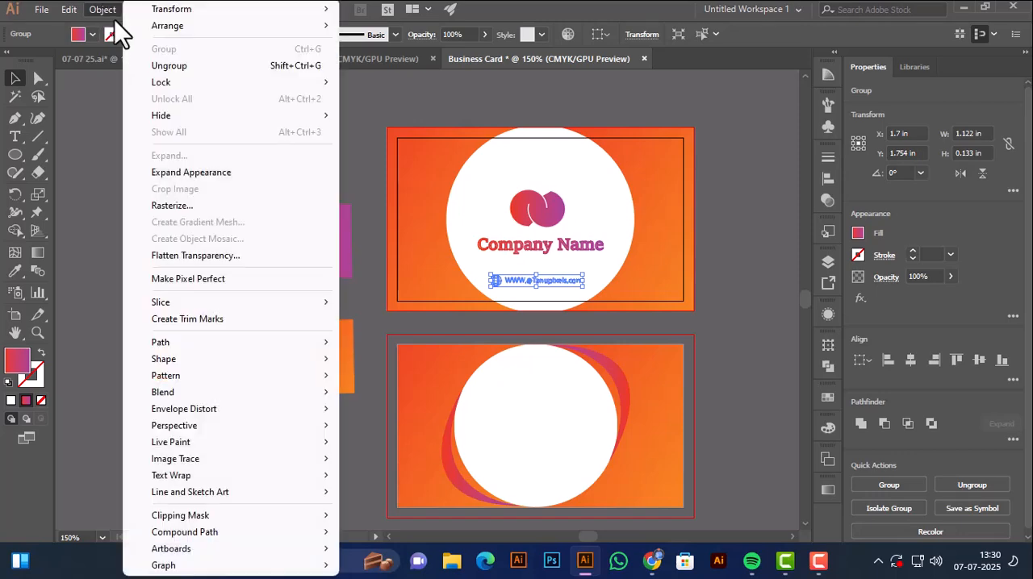
{"action": "mouse_move", "coordinate": [145, 30]}
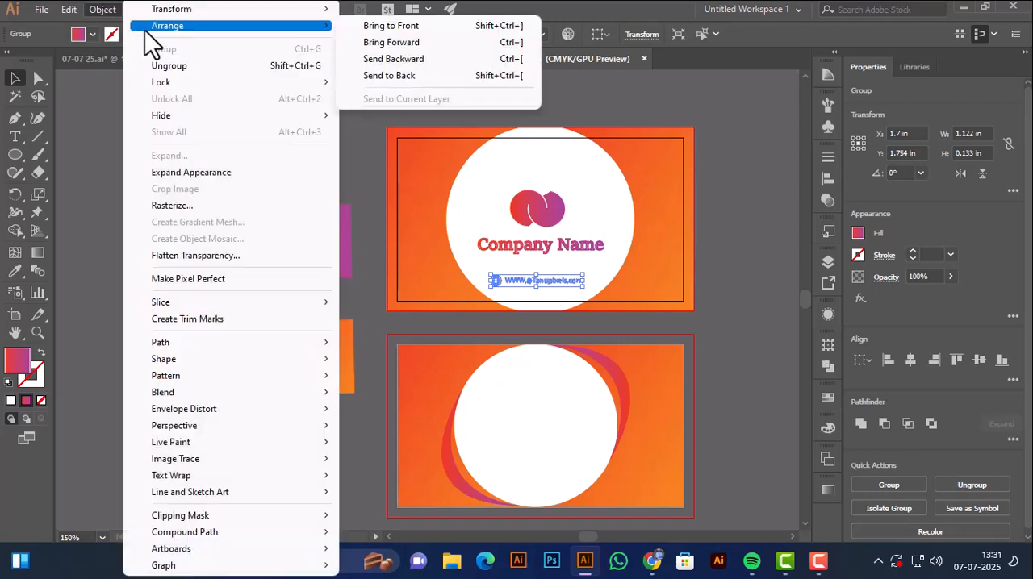
{"action": "left_click", "coordinate": [376, 26]}
{"action": "left_click", "coordinate": [360, 184]}
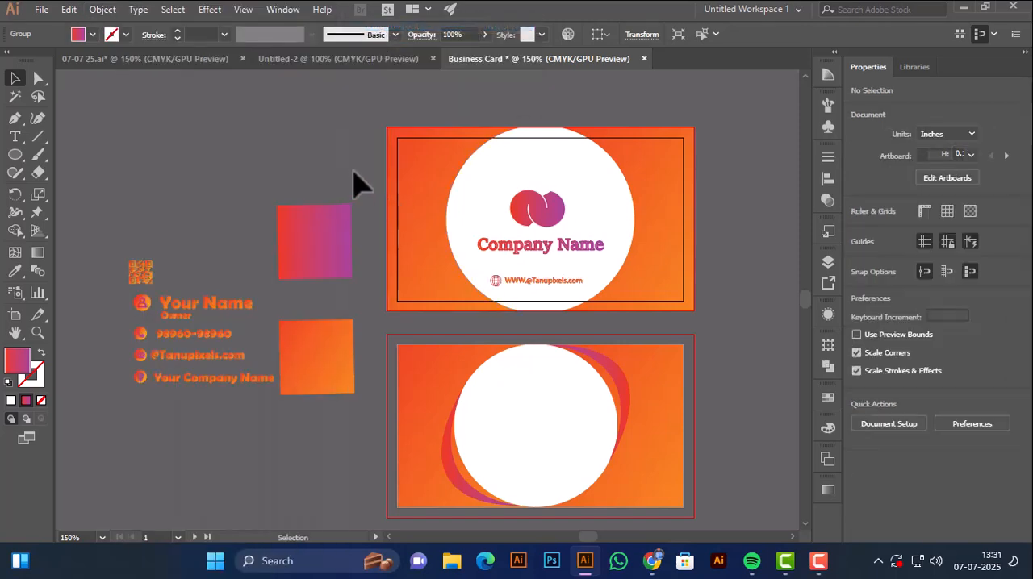
Nudge the website line slightly down in the upper artboard's white circle and select the "Company Name" lettering.
{"action": "scroll", "coordinate": [355, 174], "scroll_direction": "down", "scroll_amount": 1}
{"action": "left_click", "coordinate": [552, 265]}
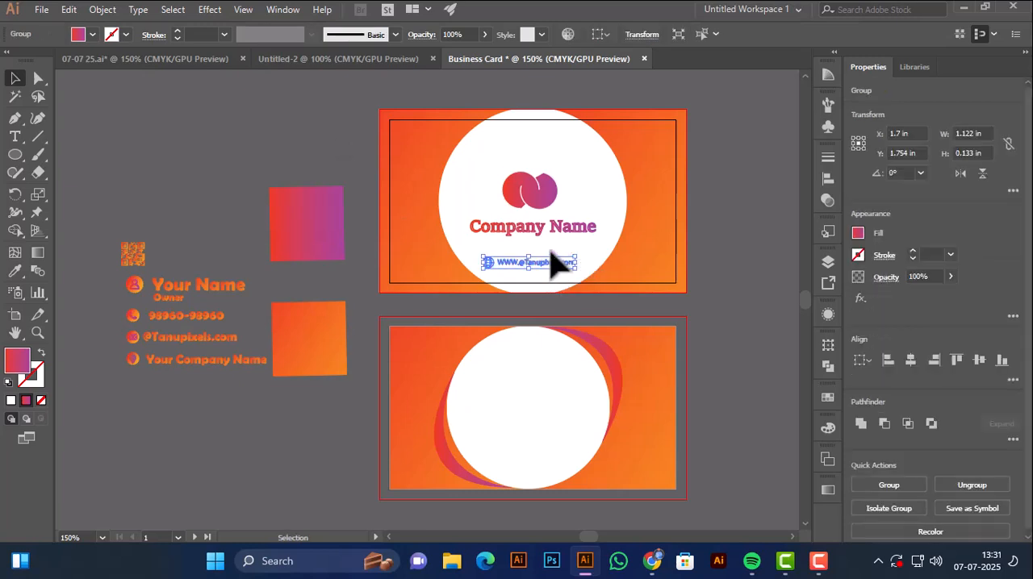
{"action": "key", "text": "Down"}
{"action": "key", "text": "Down"}
{"action": "left_click", "coordinate": [547, 227]}
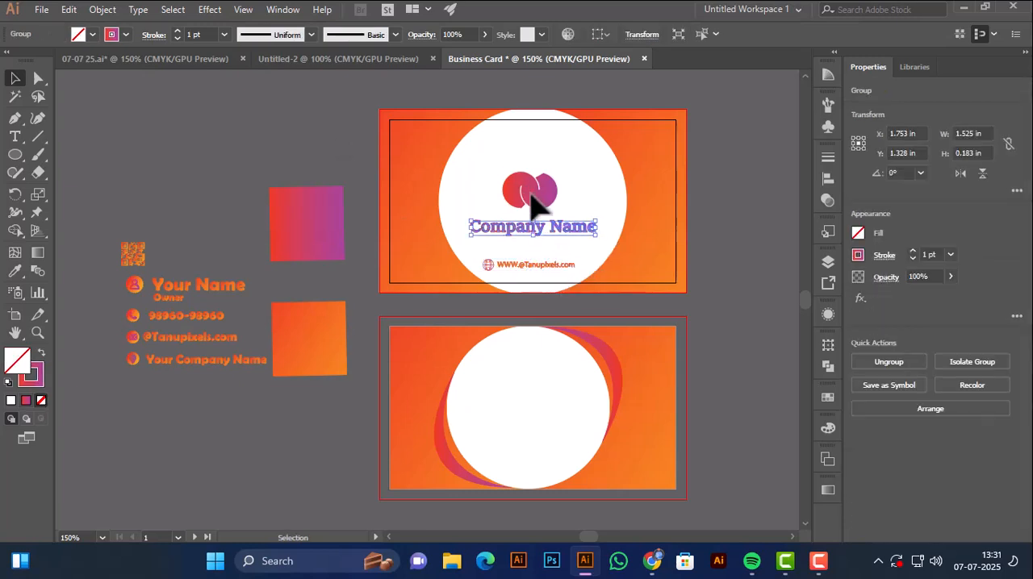